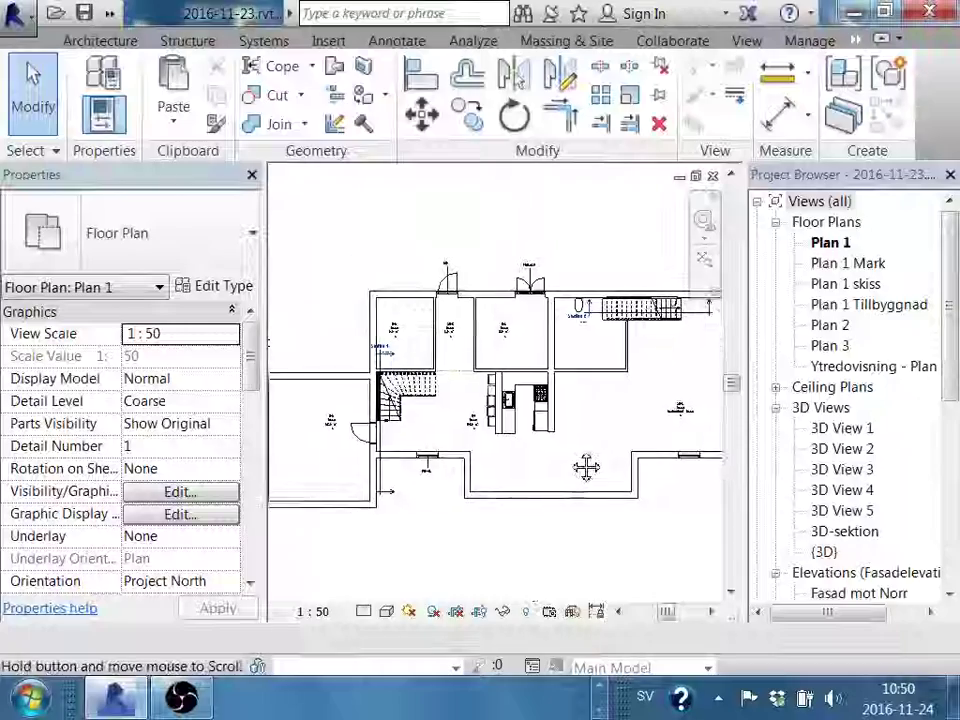
Zoom in on room 104 until its tag (Room, 11.0 m², ?) fills the view.
scroll(580, 440, "up", 3)
scroll(553, 349, "up", 3)
scroll(535, 332, "up", 2)
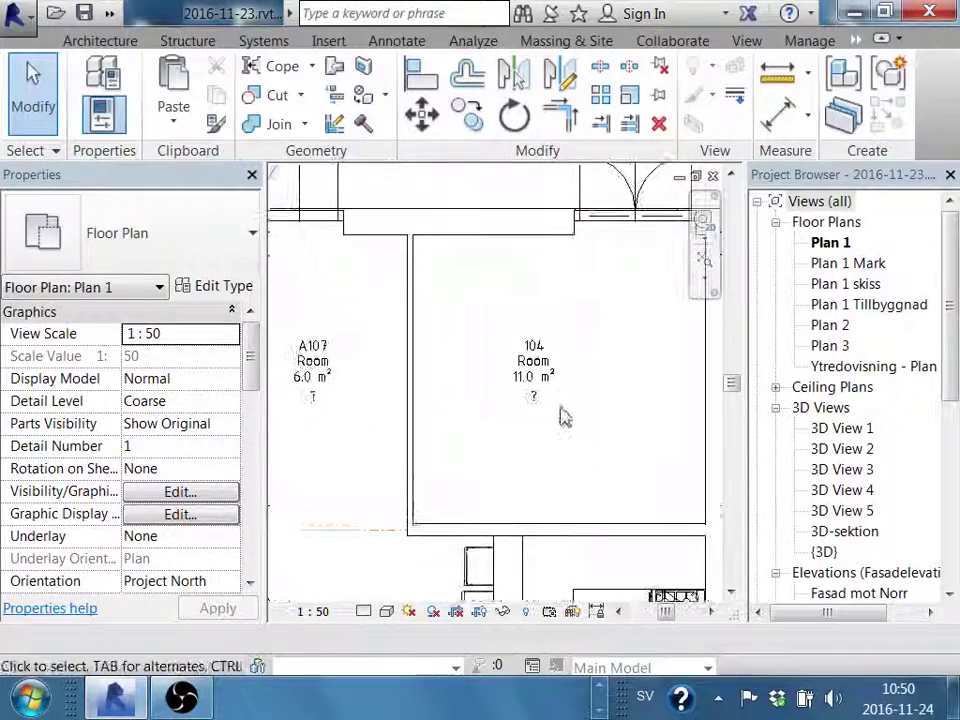
scroll(561, 413, "up", 4)
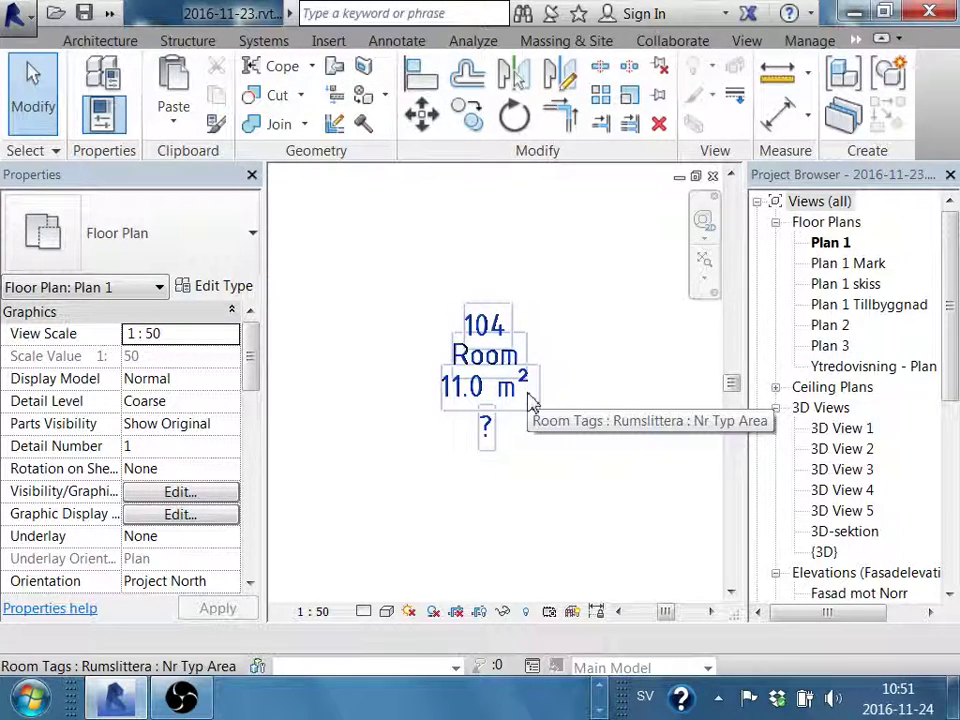
scroll(386, 253, "up", 2)
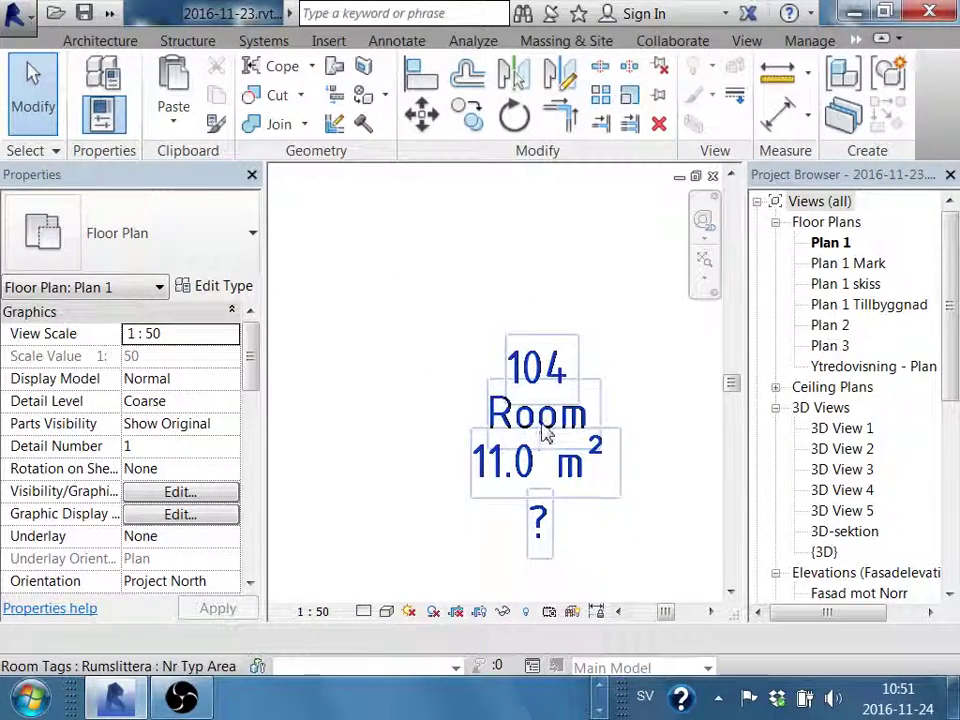
Rename room 104's tag name to 'Badrum'.
left_click(590, 428)
left_click(584, 416)
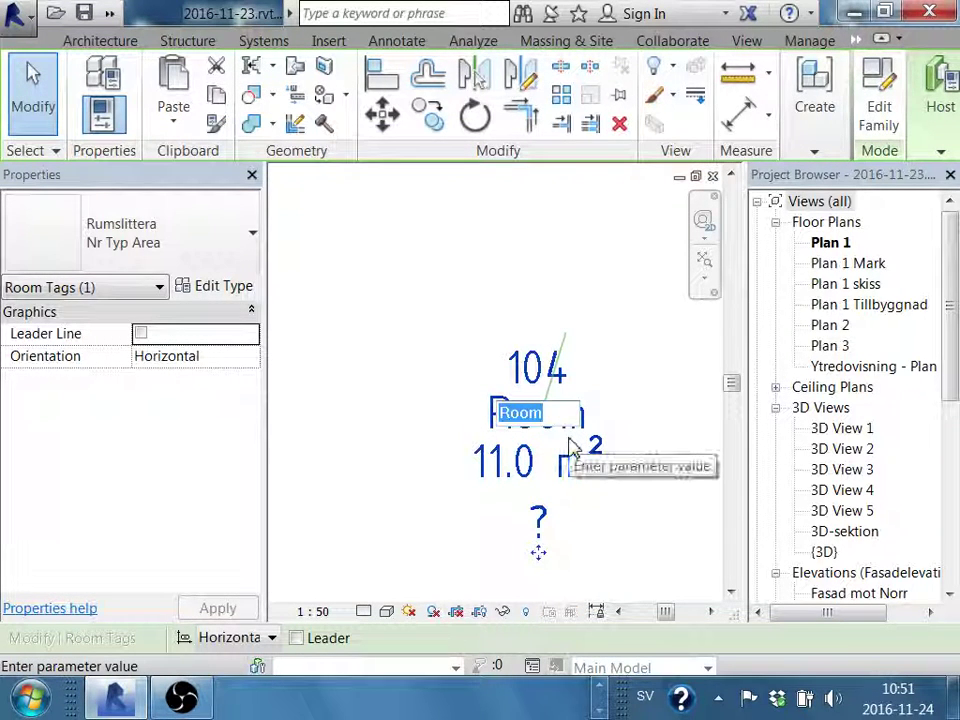
type("bADRUM")
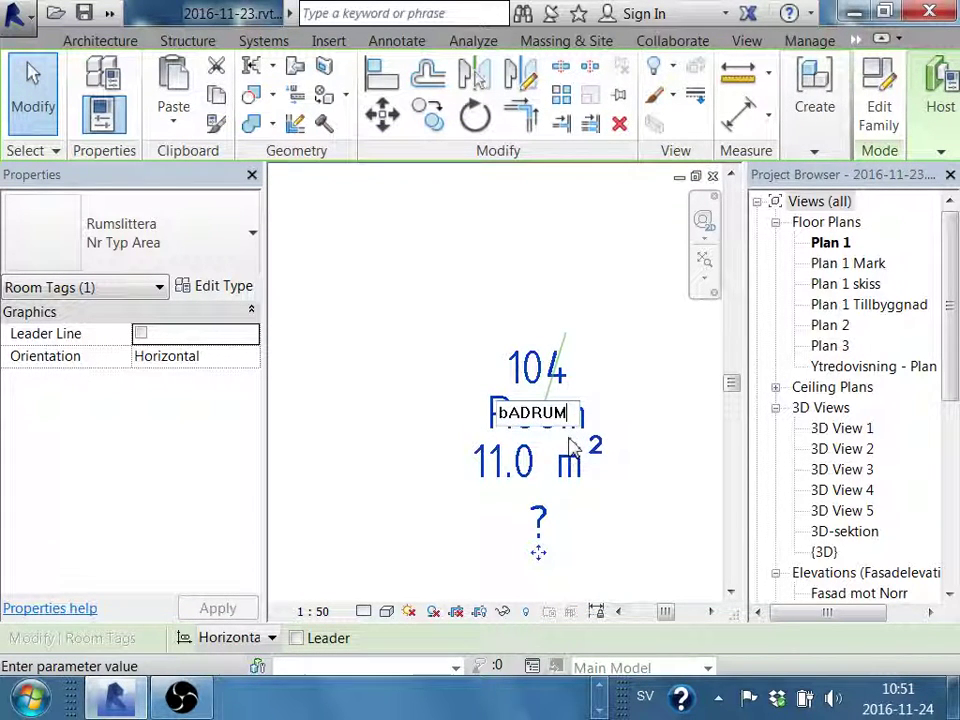
left_click_drag(576, 412, 398, 402)
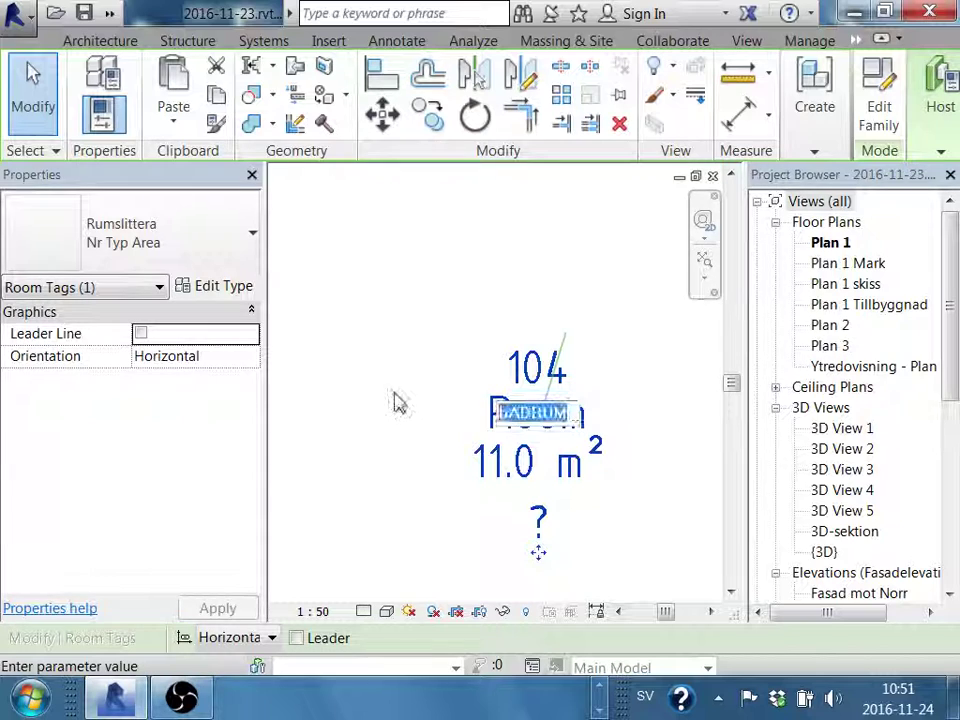
key("Caps_Lock")
type("Badrum")
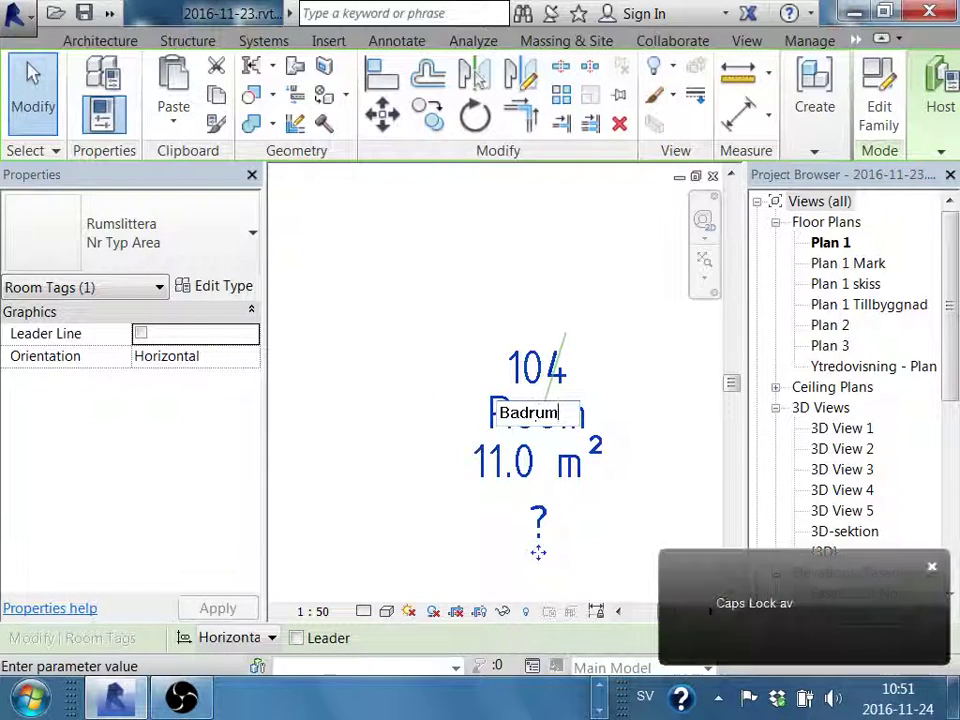
key("Return")
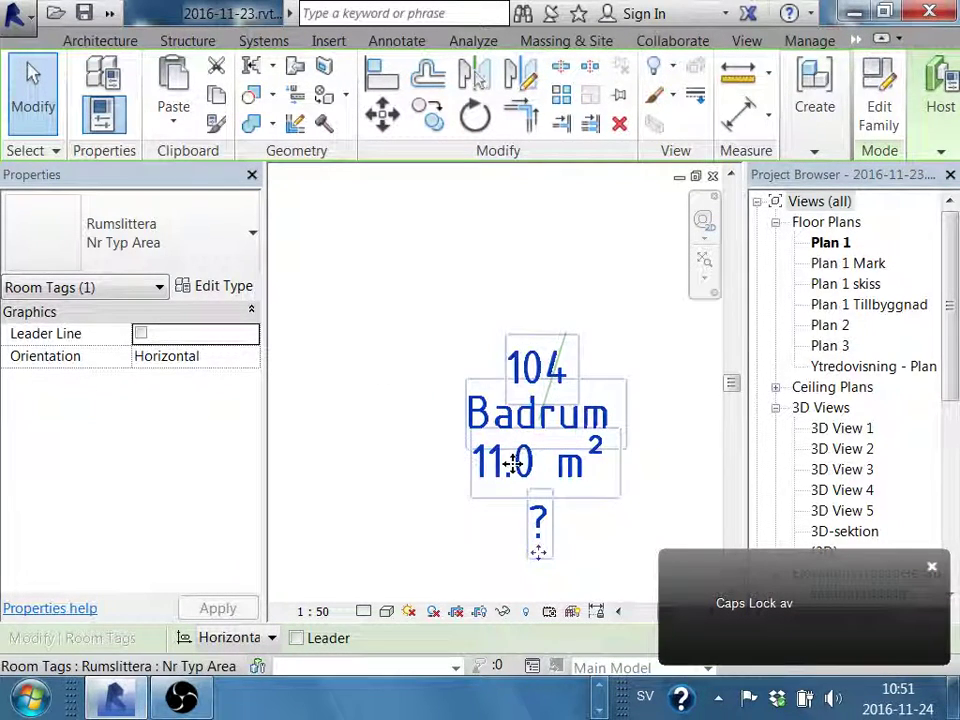
Replace the '?' floor finish value with 'Klinker'.
middle_click_drag(553, 506, 543, 425)
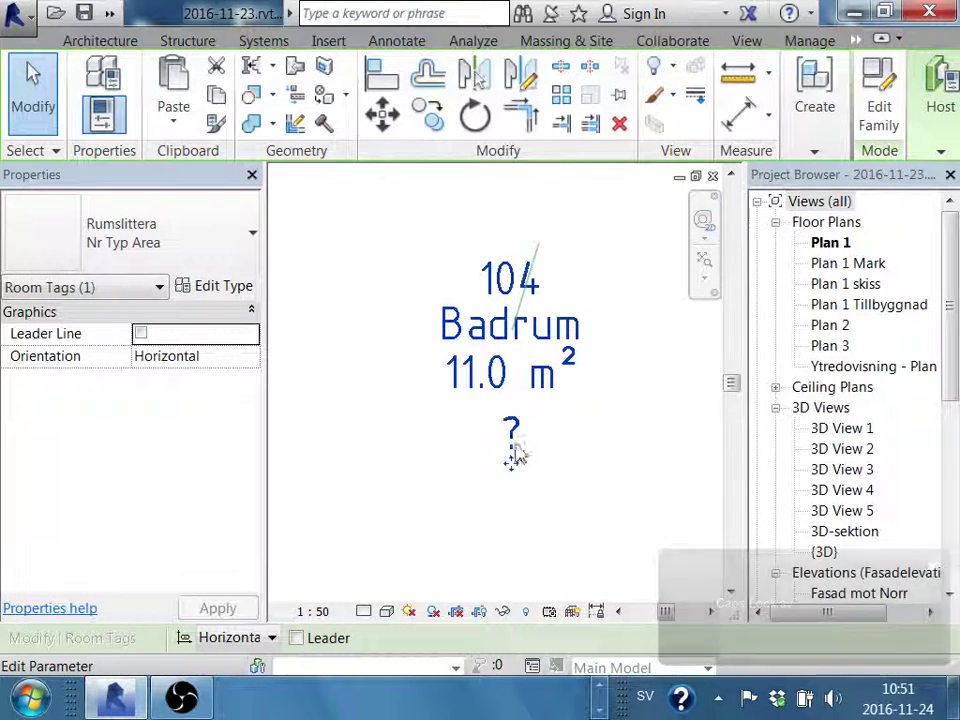
left_click(516, 434)
type("Klinker")
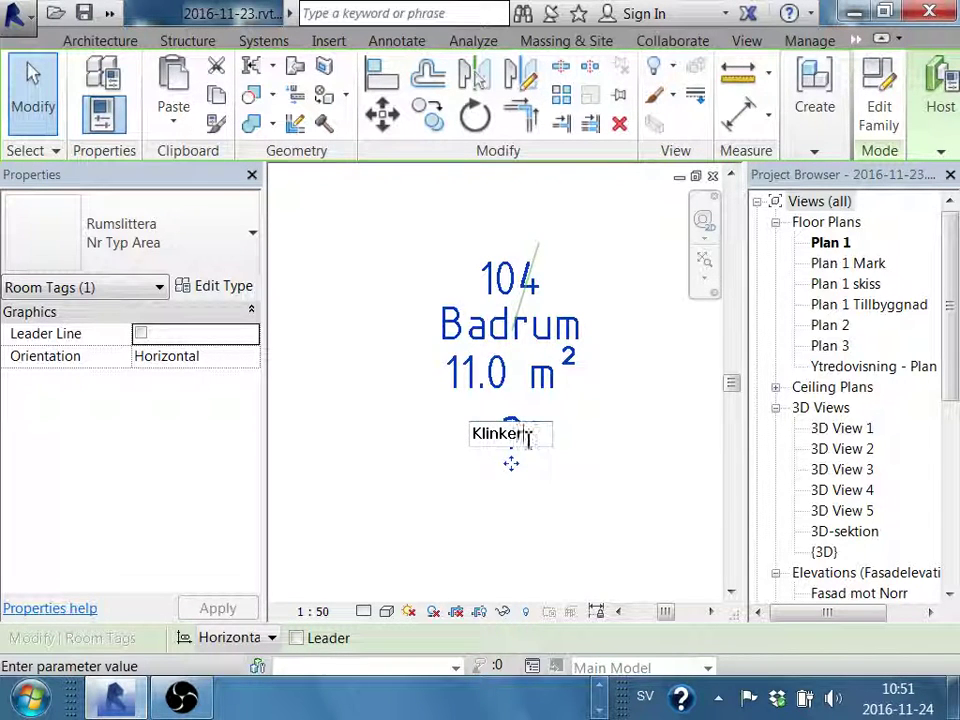
key("Return")
Try changing the room number to 101, then deselect the tag.
left_click(500, 281)
type("101")
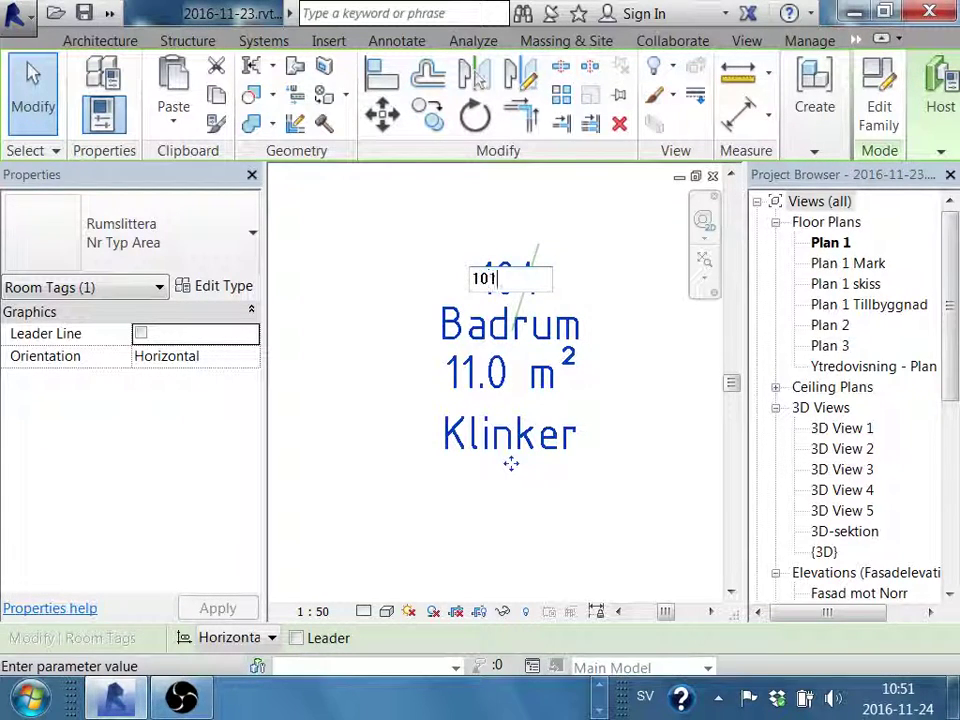
key("Return")
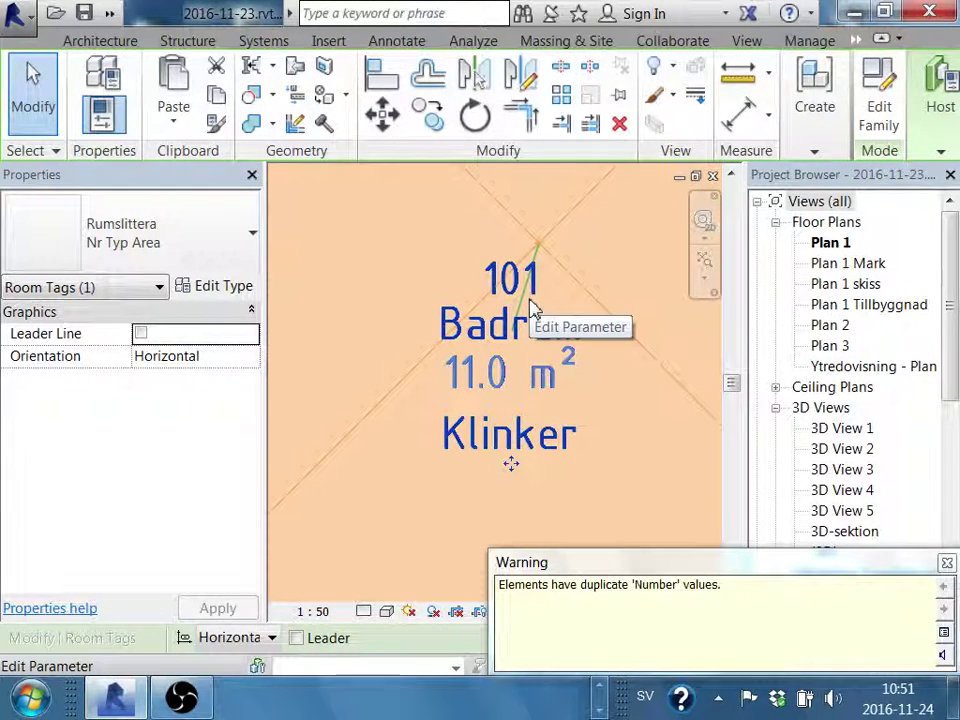
key("Escape")
Undo the number change back to 104 and zoom out to room 104 and its doors.
key("ctrl+z")
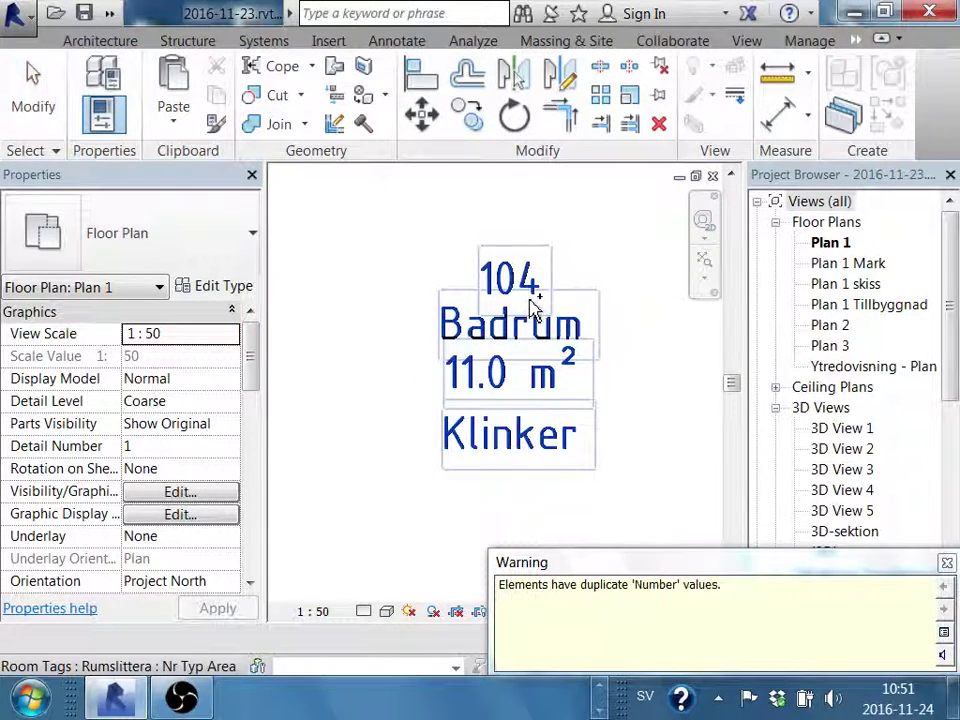
scroll(545, 360, "down", 3)
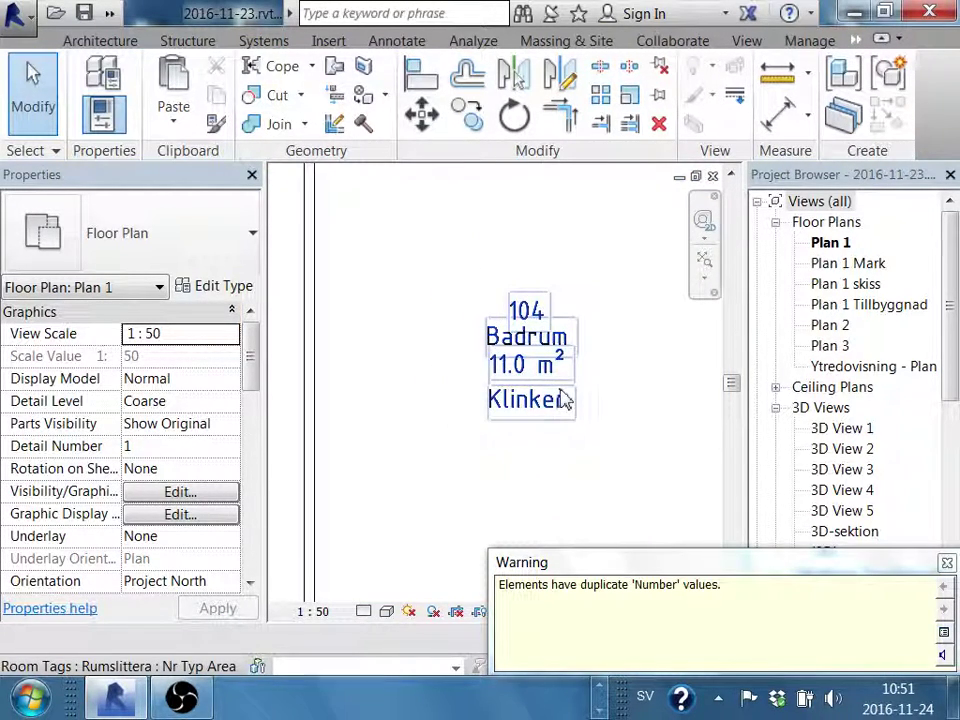
scroll(563, 412, "down", 2)
scroll(563, 422, "down", 2)
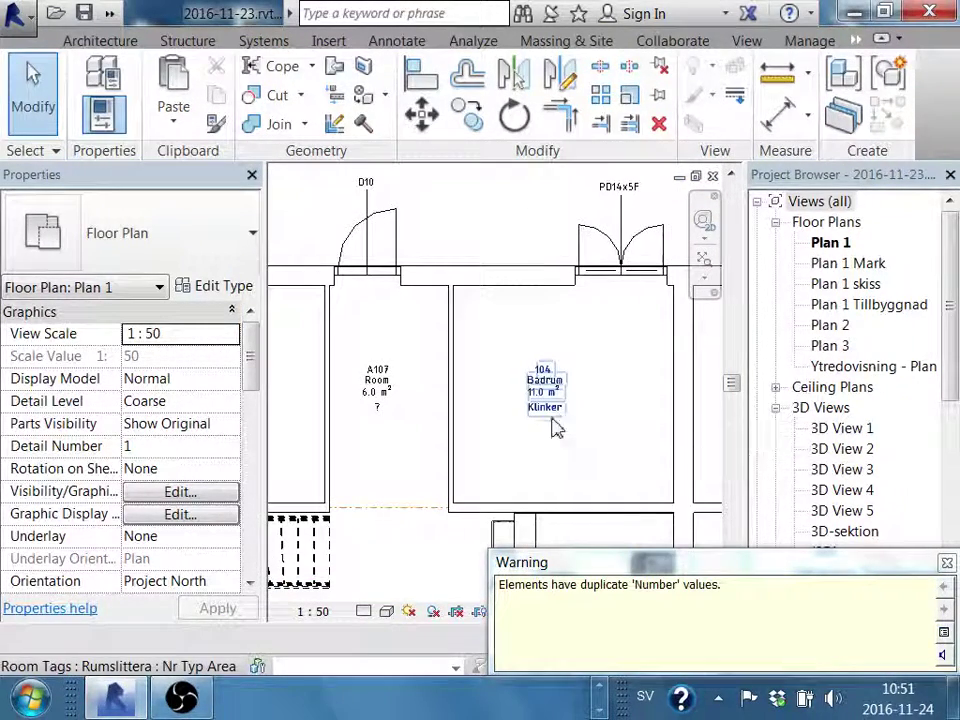
middle_click_drag(553, 437, 551, 465)
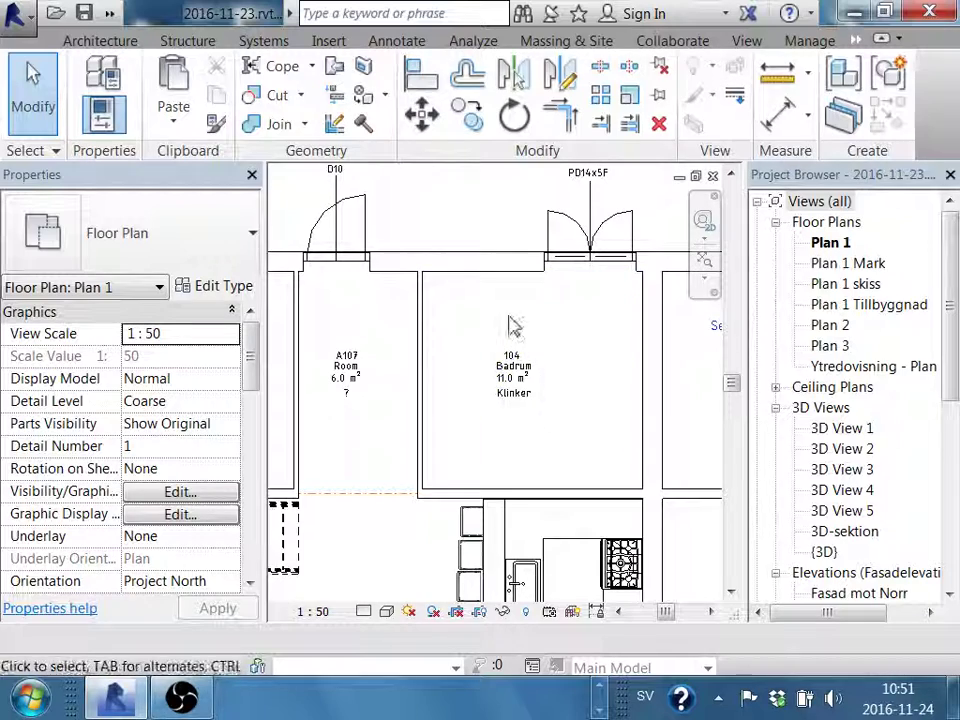
Look over the neighbouring rooms, then zoom back in on the Badrum tag.
scroll(503, 388, "up", 3)
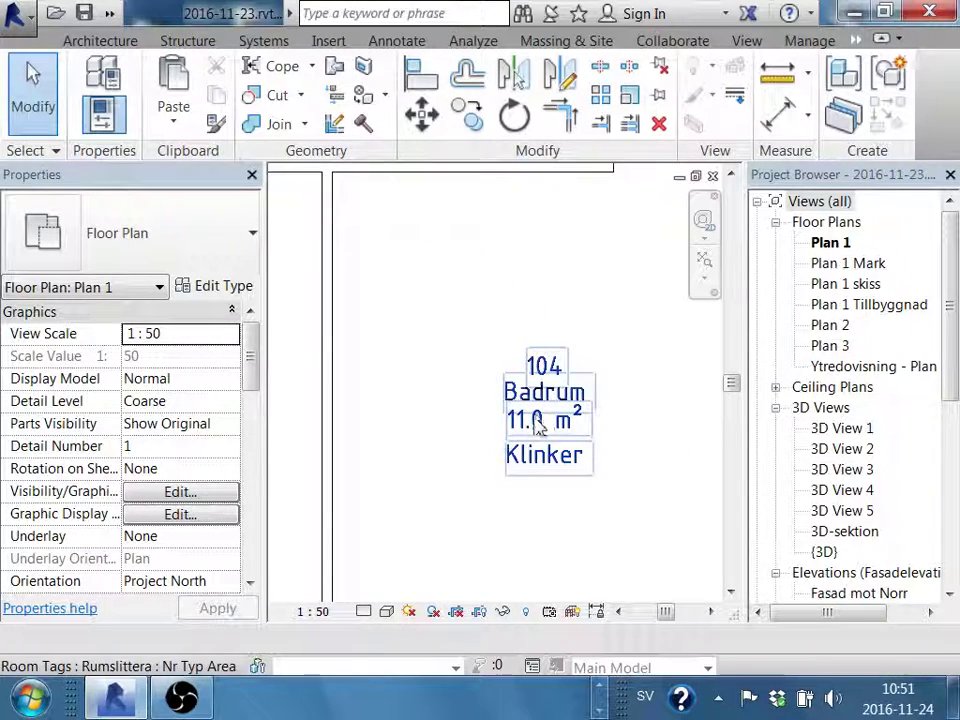
middle_click_drag(538, 425, 500, 450)
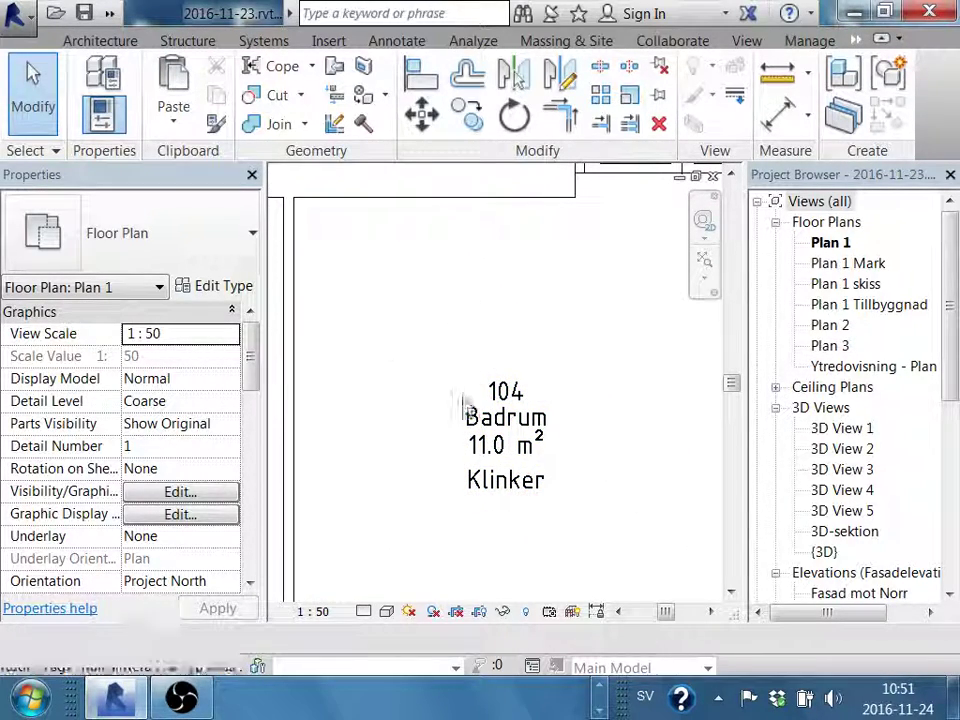
scroll(596, 461, "down", 3)
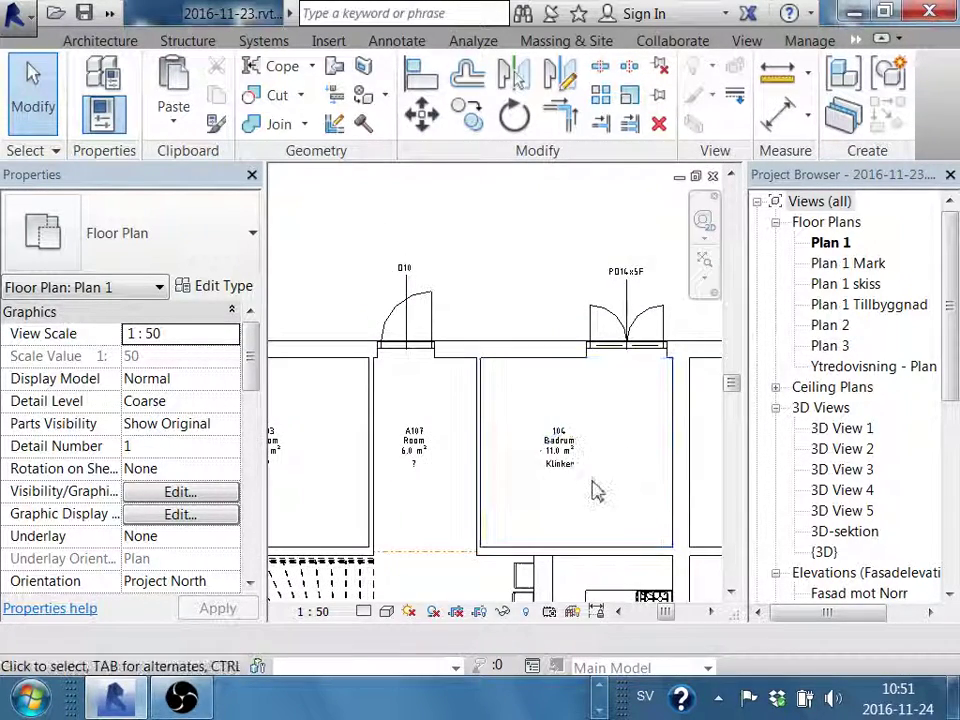
scroll(596, 491, "down", 2)
middle_click_drag(596, 491, 530, 432)
scroll(521, 428, "up", 2)
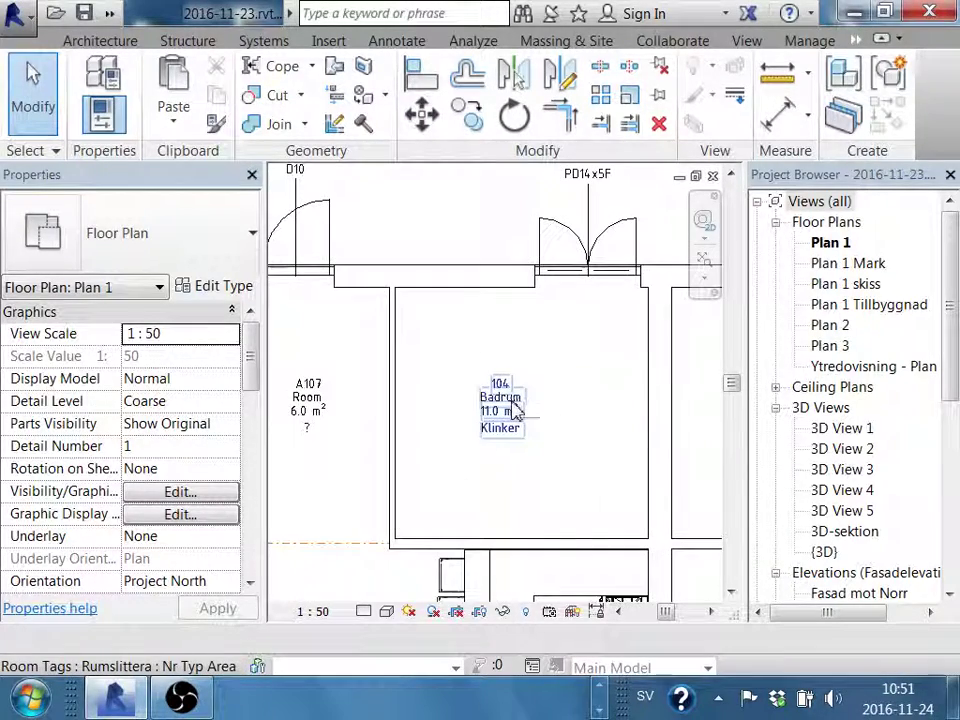
scroll(521, 428, "up", 2)
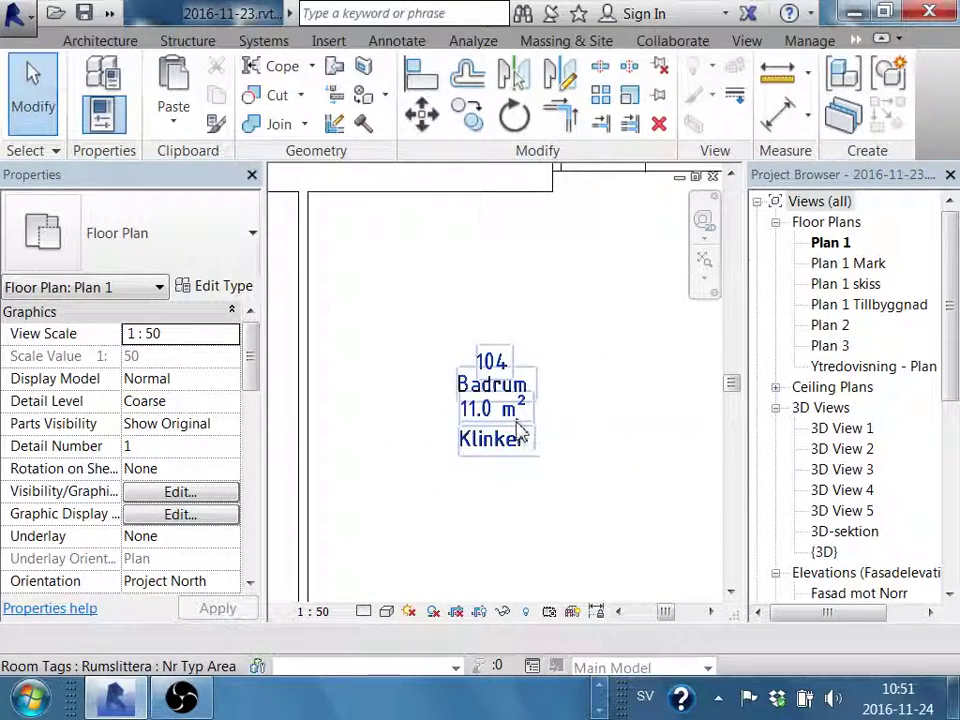
Open room 104's tag family, Rumslittera.rfa, for editing.
left_click(532, 395)
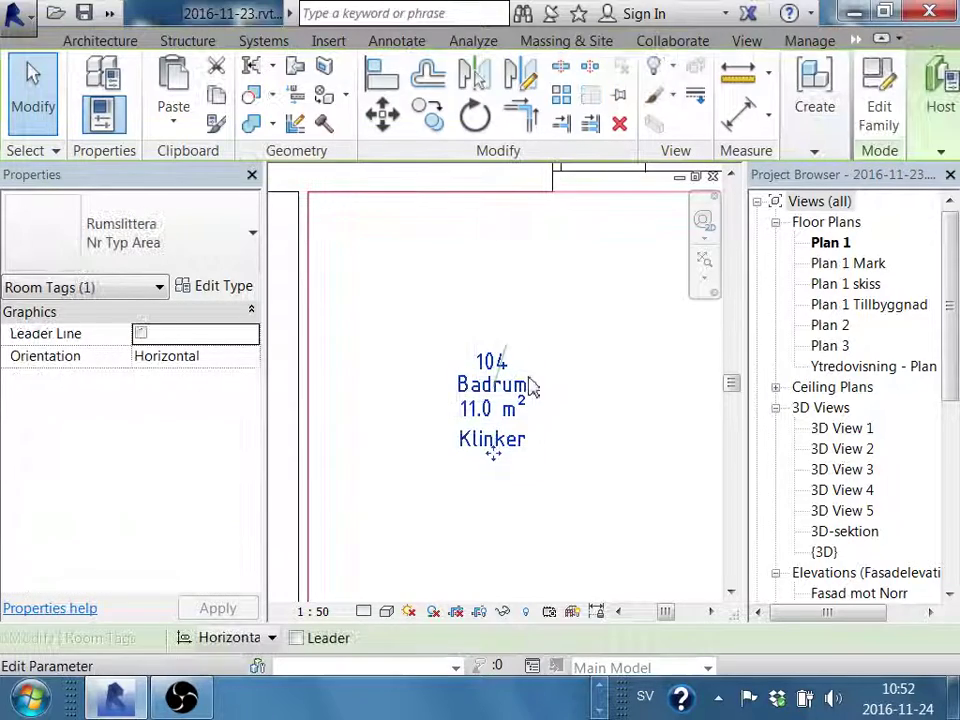
left_click(878, 108)
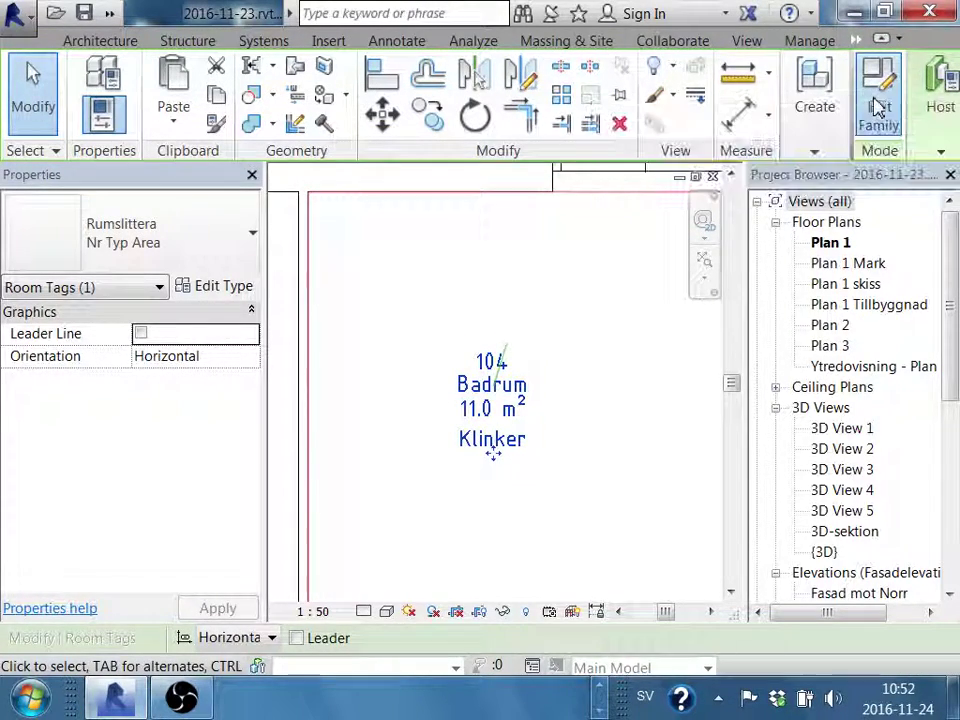
mouse_move(498, 468)
middle_mouse_down()
mouse_move(446, 504)
mouse_move(547, 446)
middle_mouse_up()
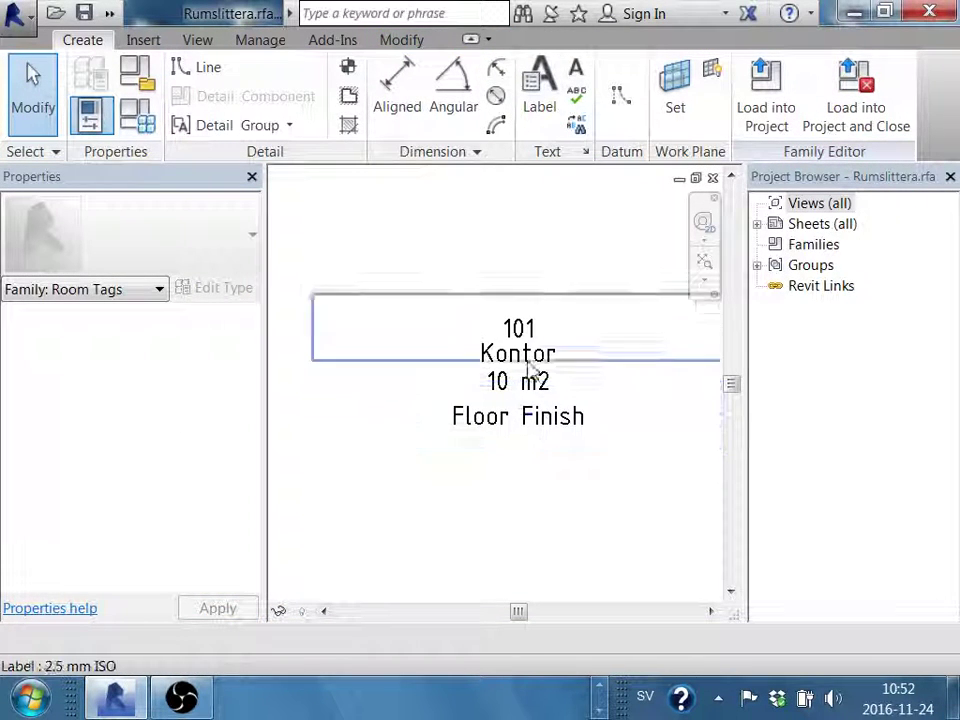
Delete the Floor Finish label, leaving 101, Kontor and 10 m2.
left_click(522, 314)
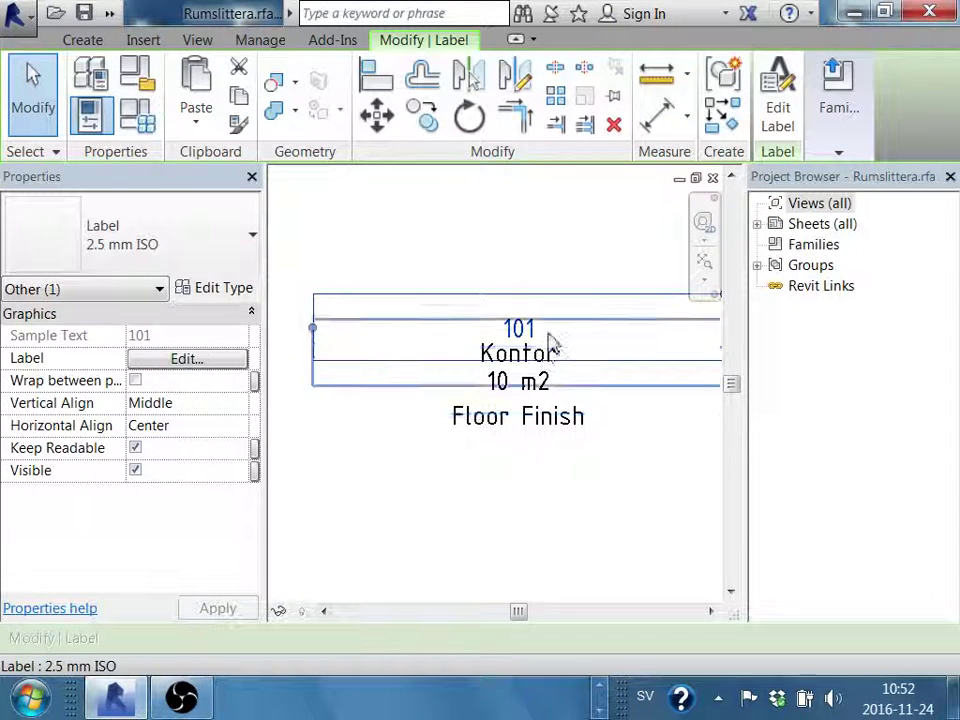
left_click(552, 352)
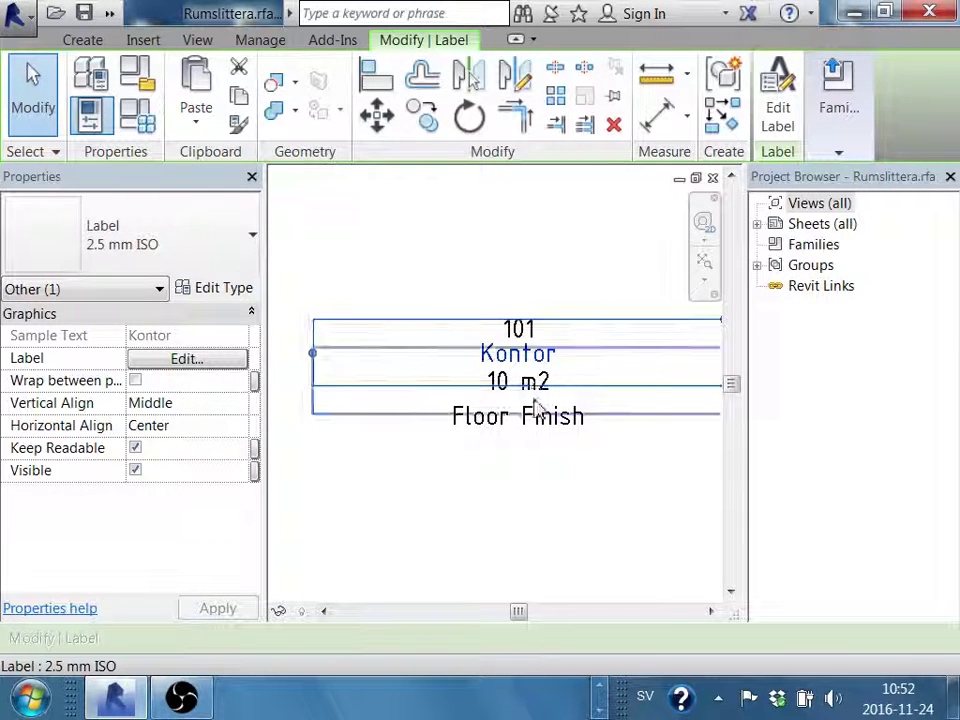
left_click(533, 405)
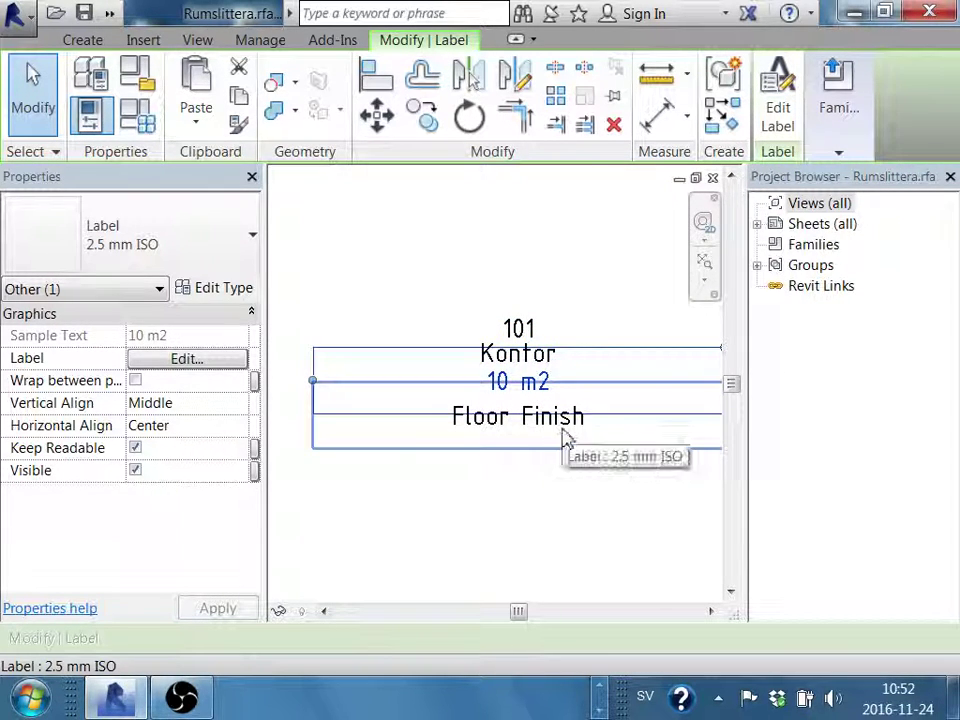
left_click(563, 446)
scroll(620, 500, "down", 2)
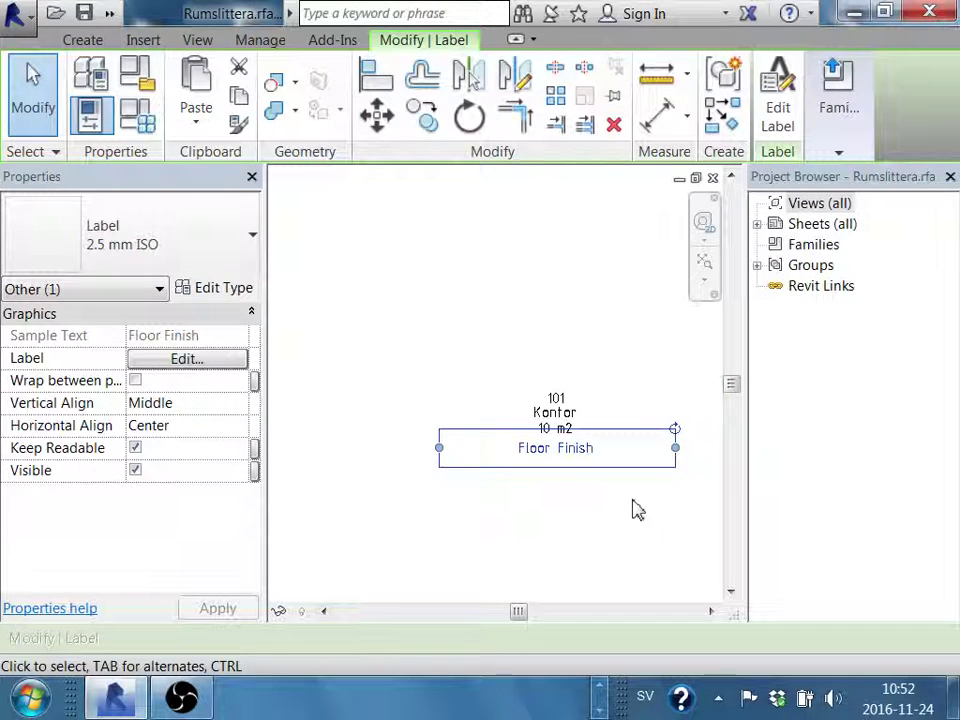
key("Delete")
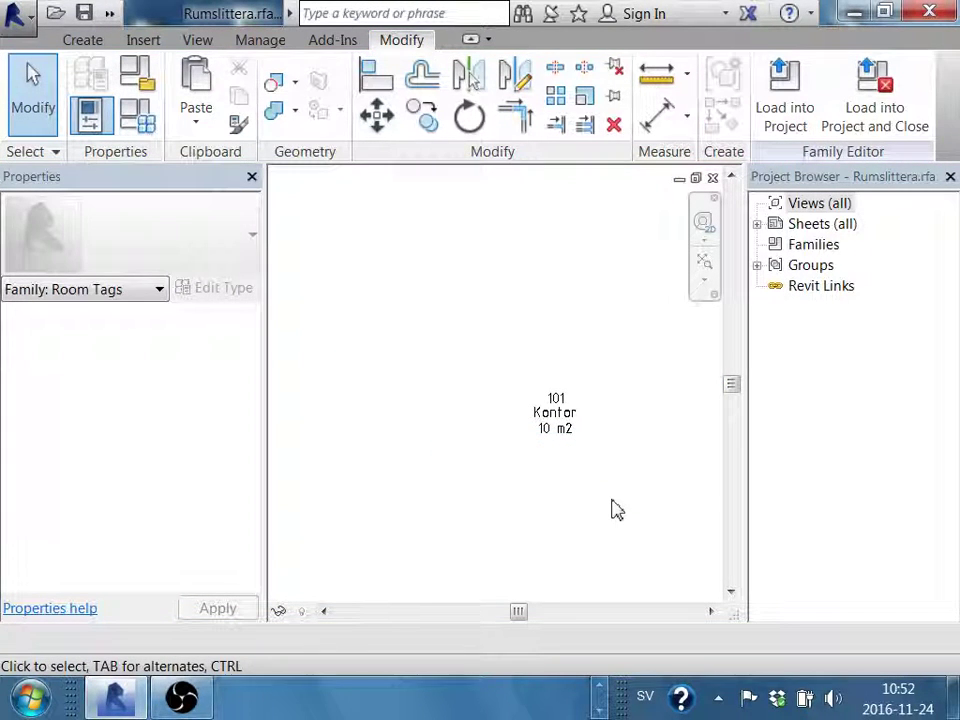
Add a Floor Finish label below the 101 / Kontor / 10 m2 text.
scroll(563, 498, "up", 3)
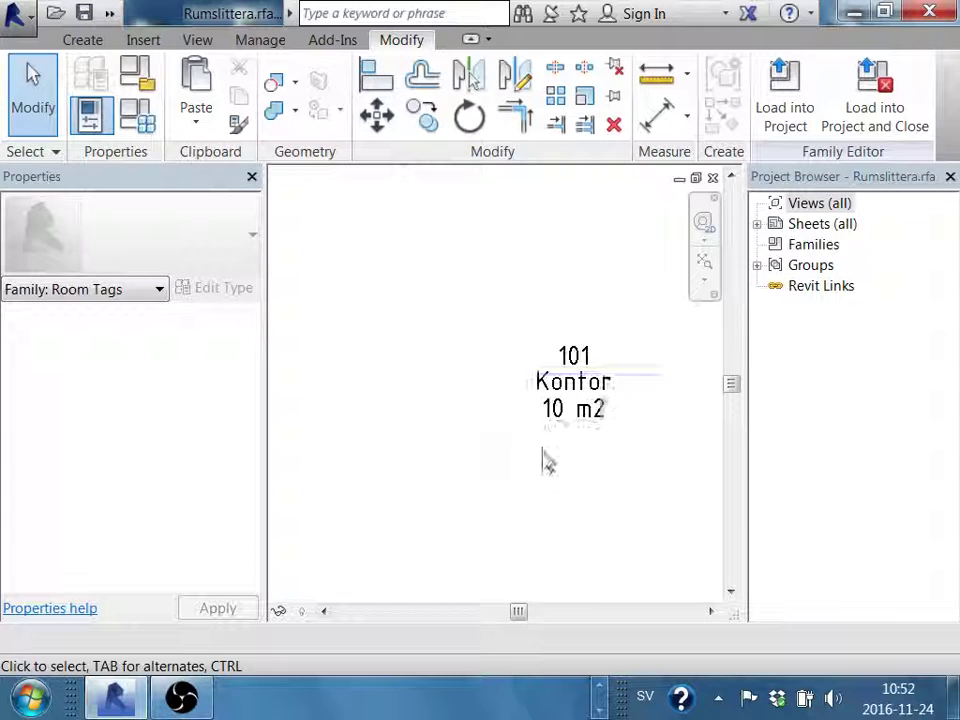
middle_click_drag(606, 392, 585, 441)
scroll(565, 460, "up", 1)
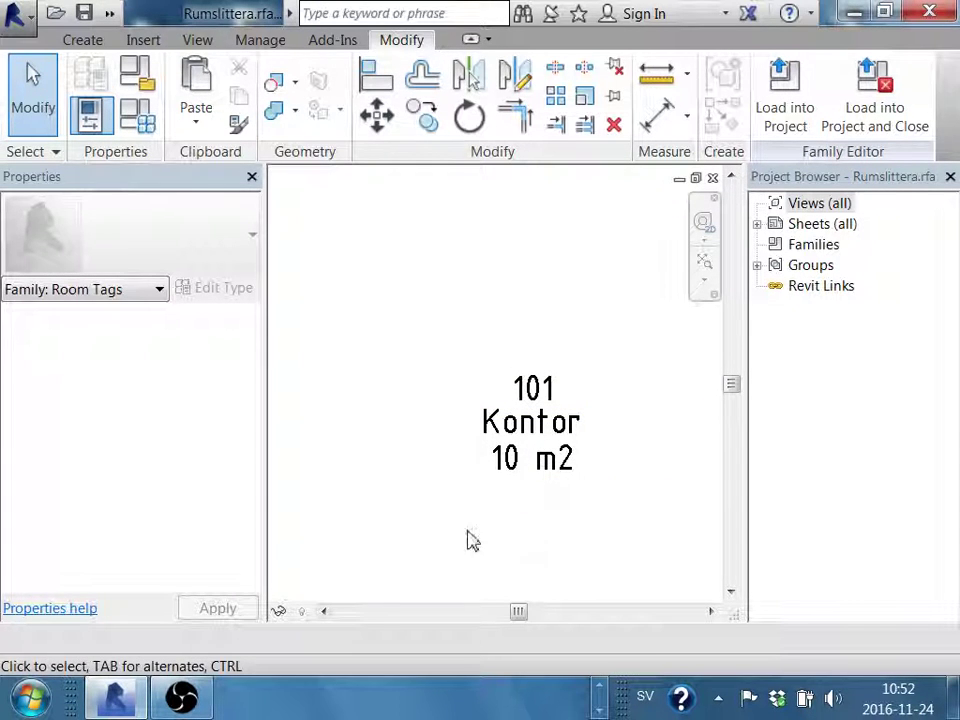
middle_click_drag(411, 467, 411, 454)
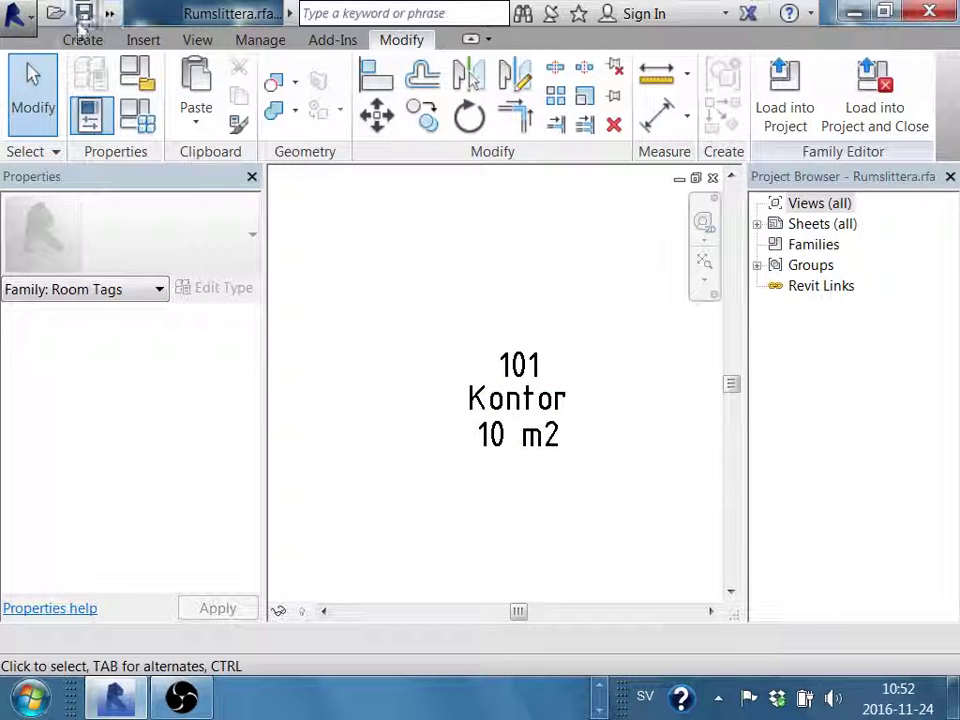
left_click(84, 40)
left_click(538, 88)
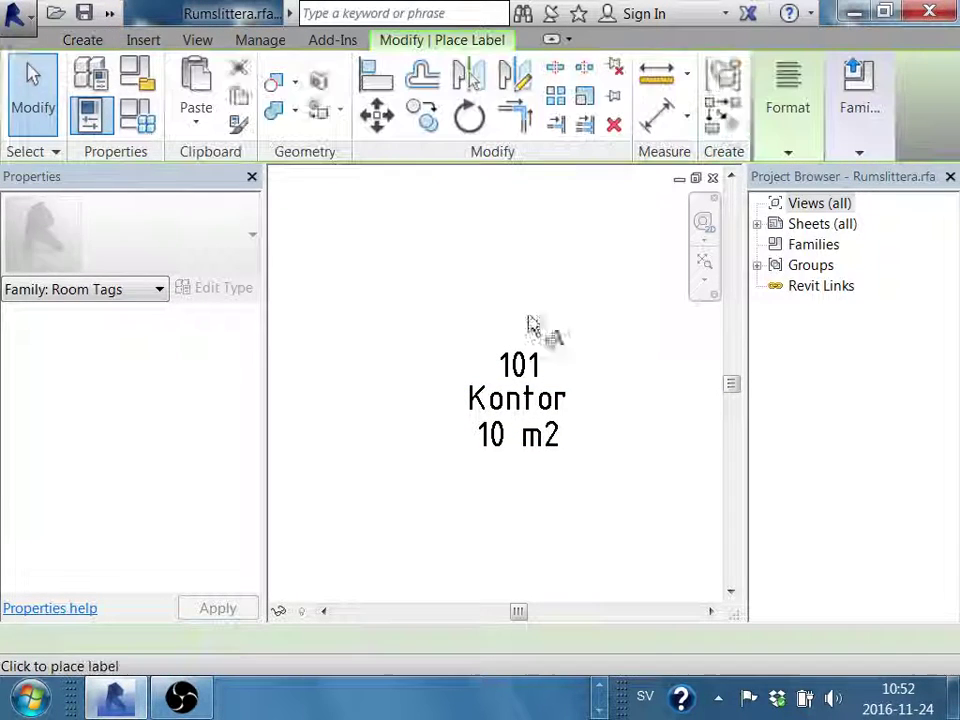
left_click(521, 477)
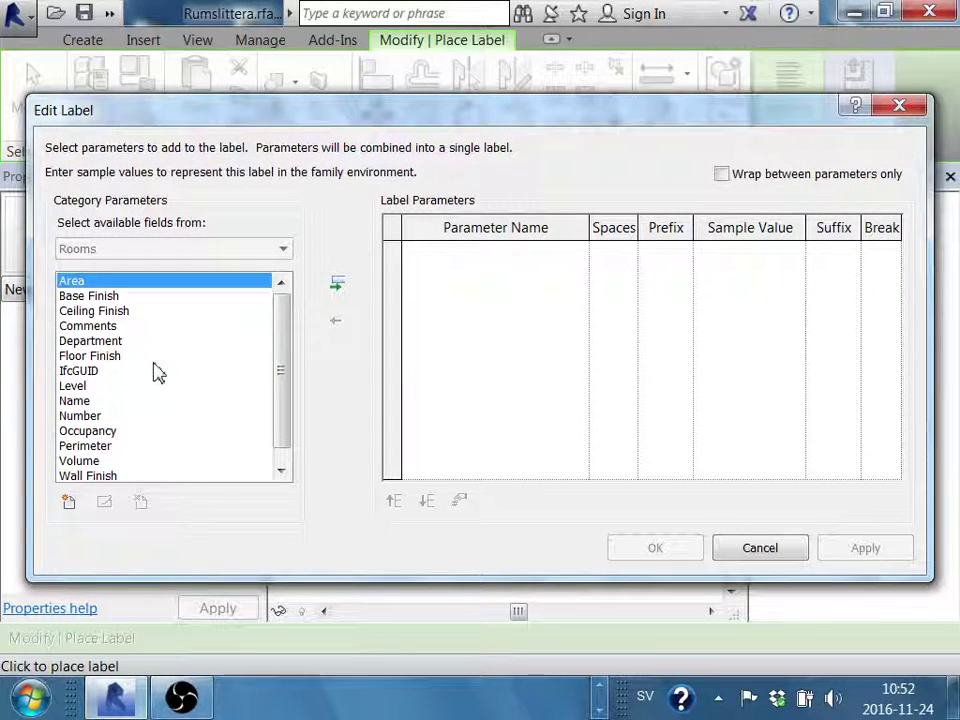
left_click(150, 356)
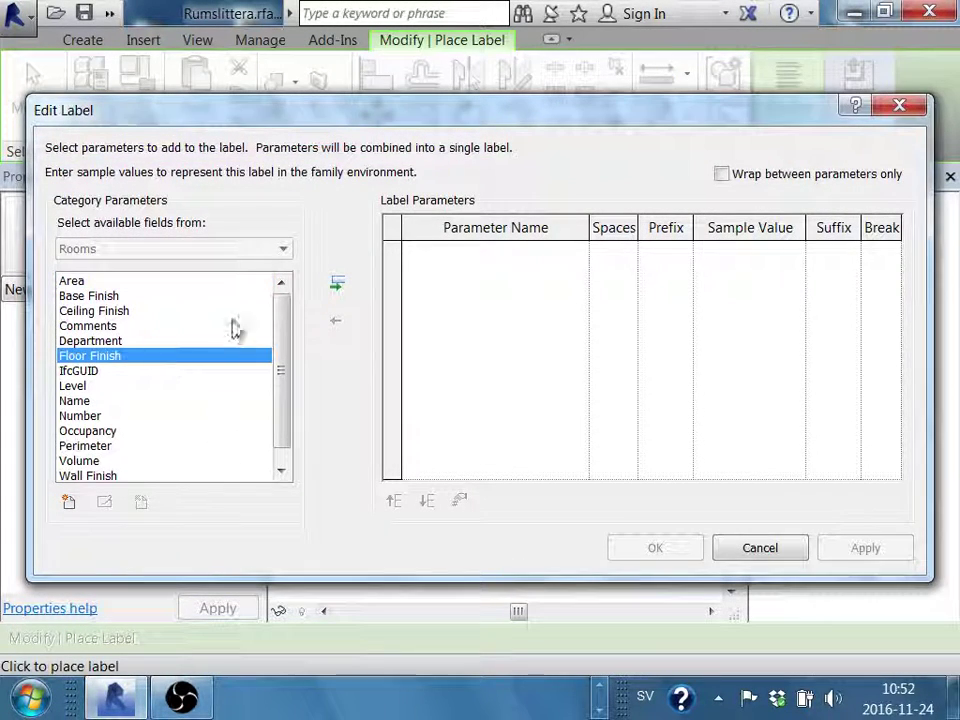
left_click(340, 286)
left_click(656, 549)
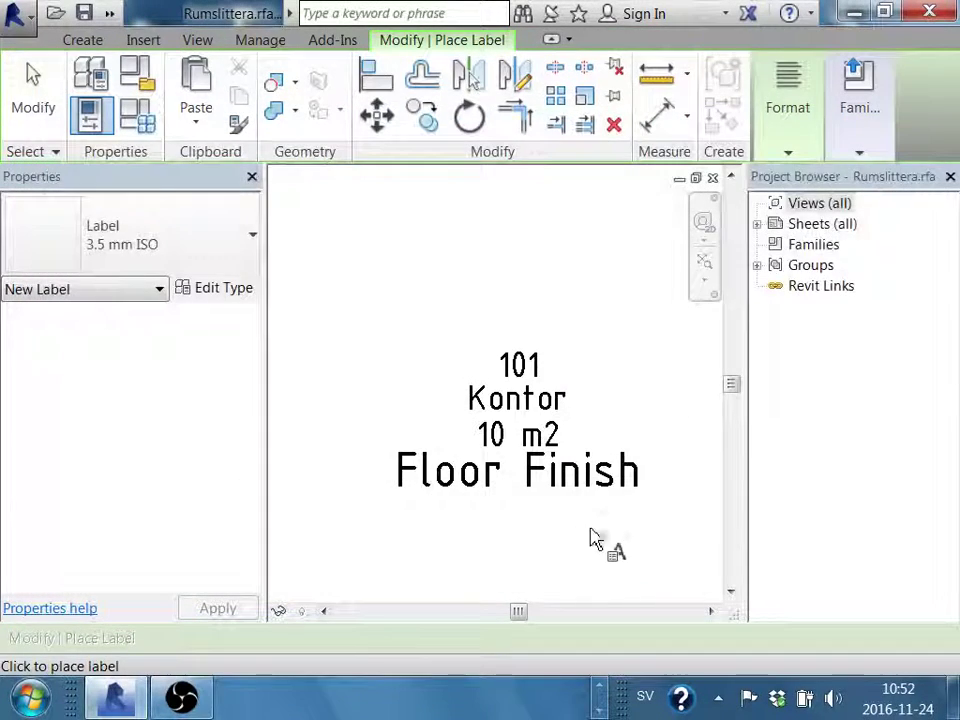
Place a second Floor Finish label, then delete the duplicate.
left_click(81, 41)
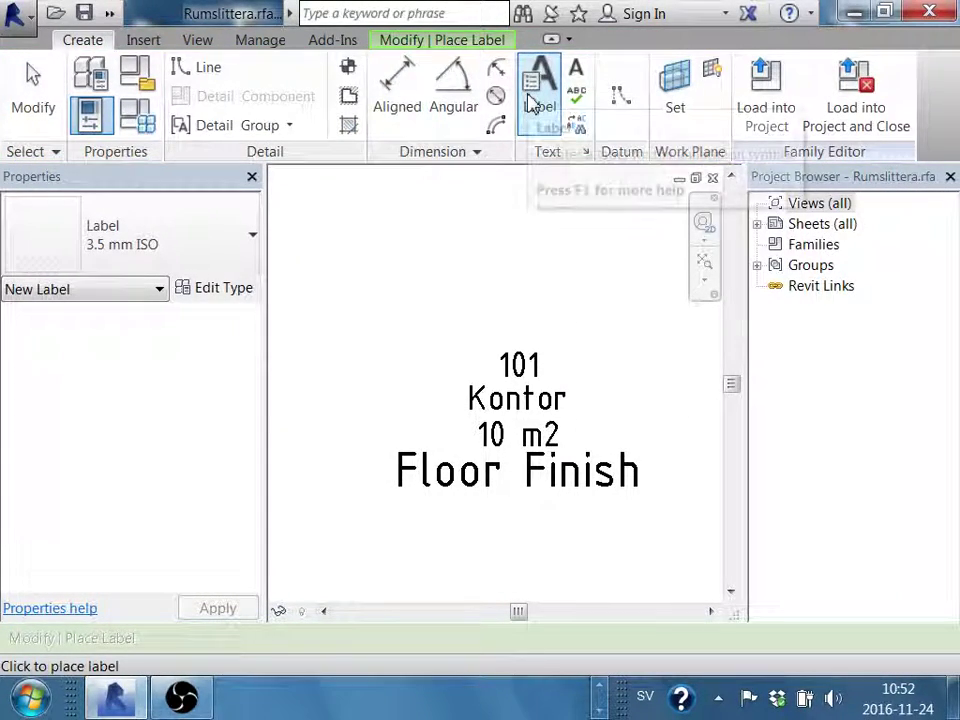
left_click(520, 533)
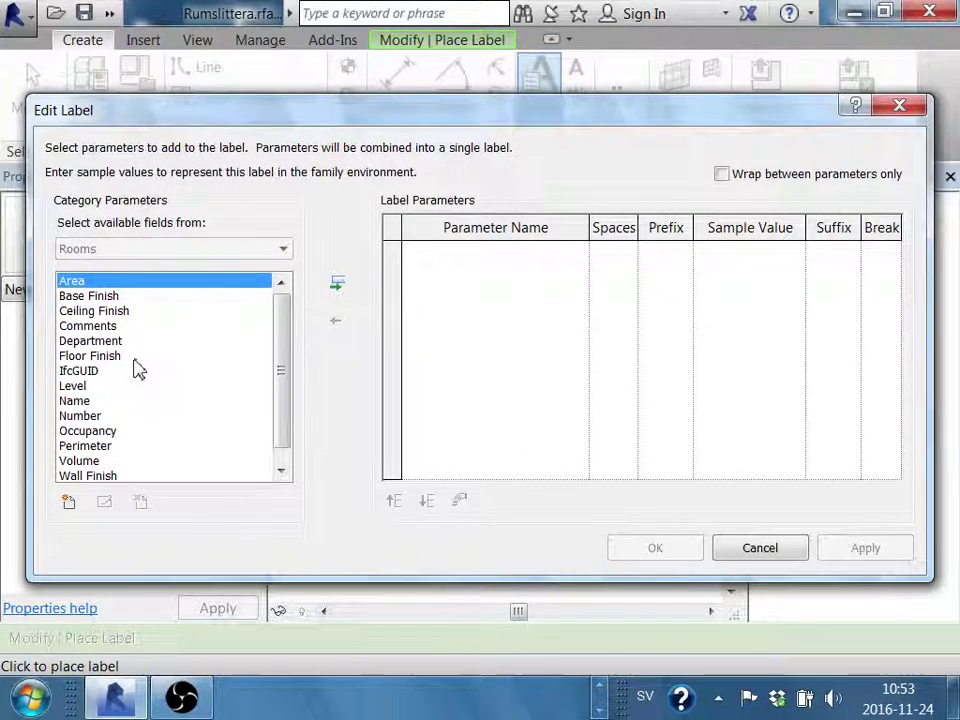
left_click(134, 359)
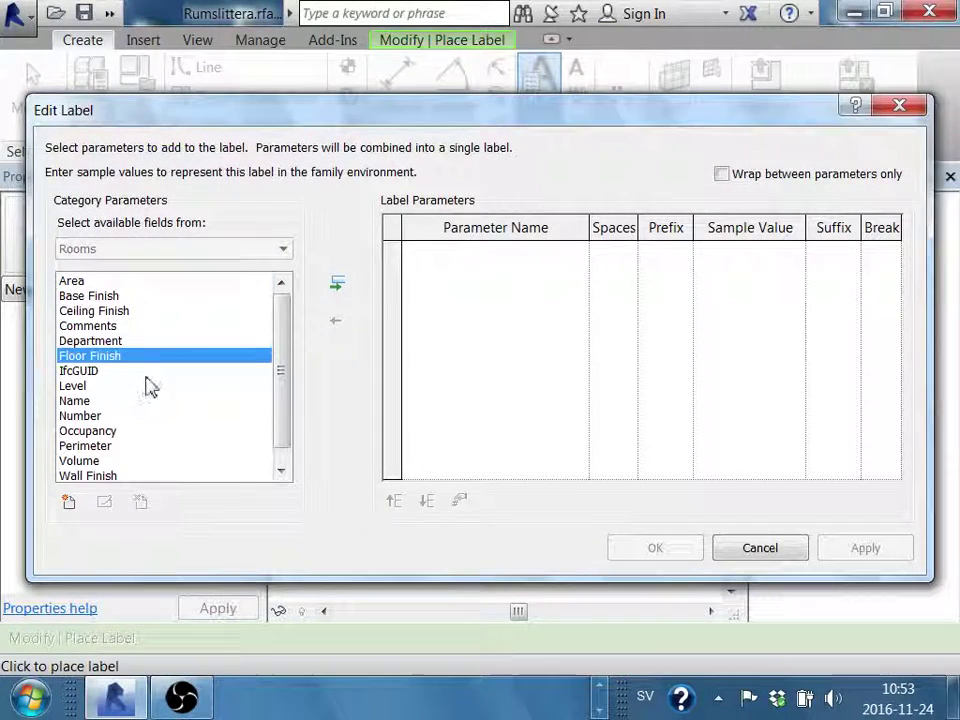
left_click(337, 284)
left_click(660, 555)
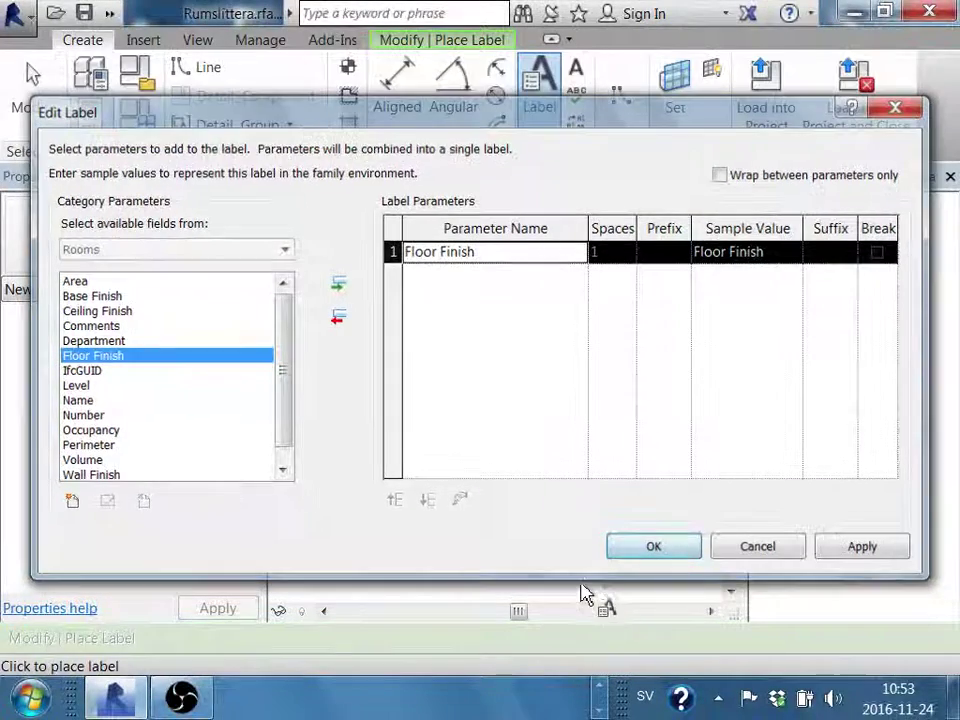
key("Escape")
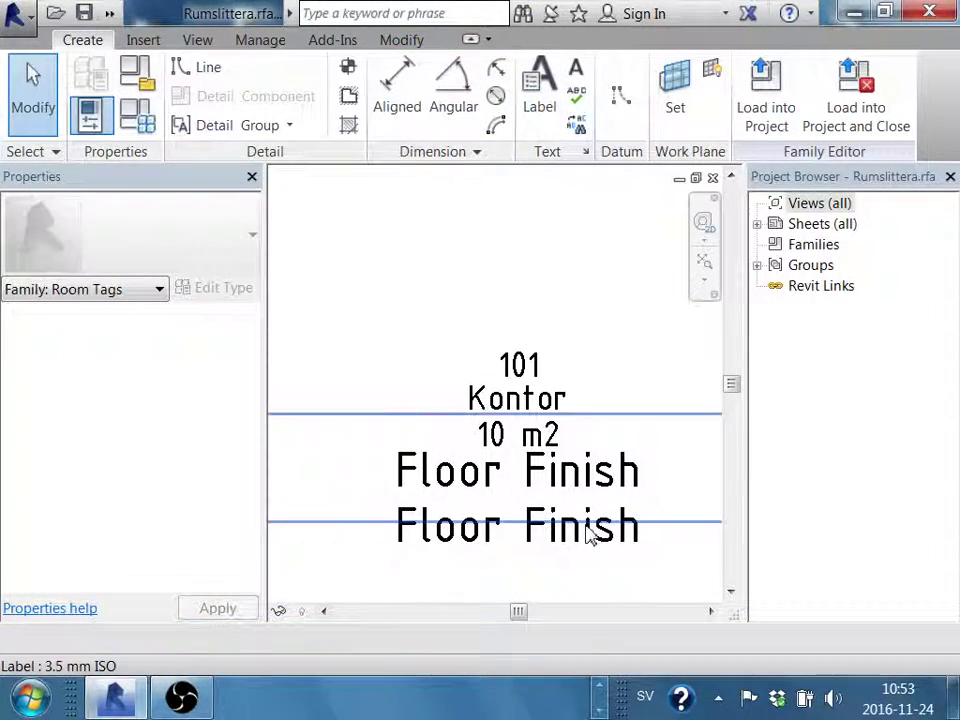
left_click(594, 548)
key("Delete")
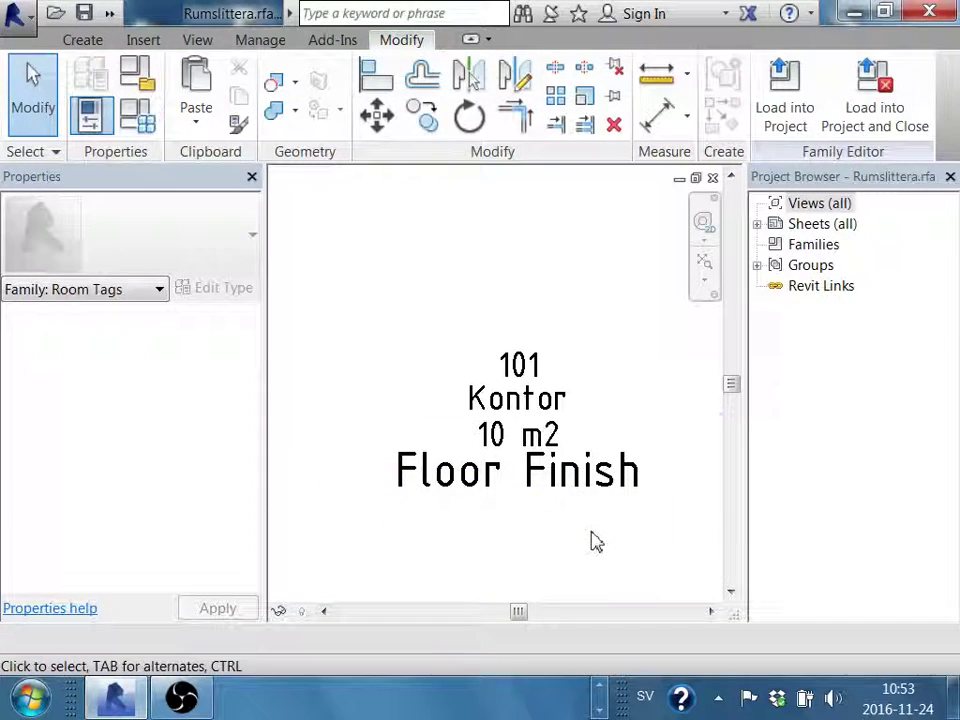
Change the remaining Floor Finish label to the 2.5 mm ISO type.
left_click(585, 508)
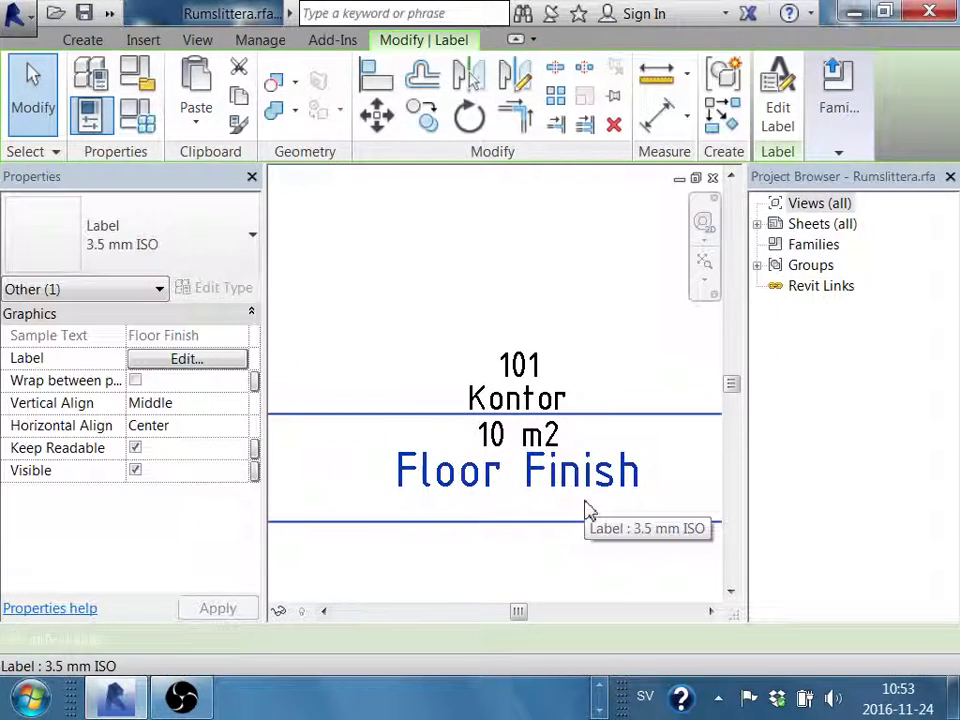
left_click(190, 248)
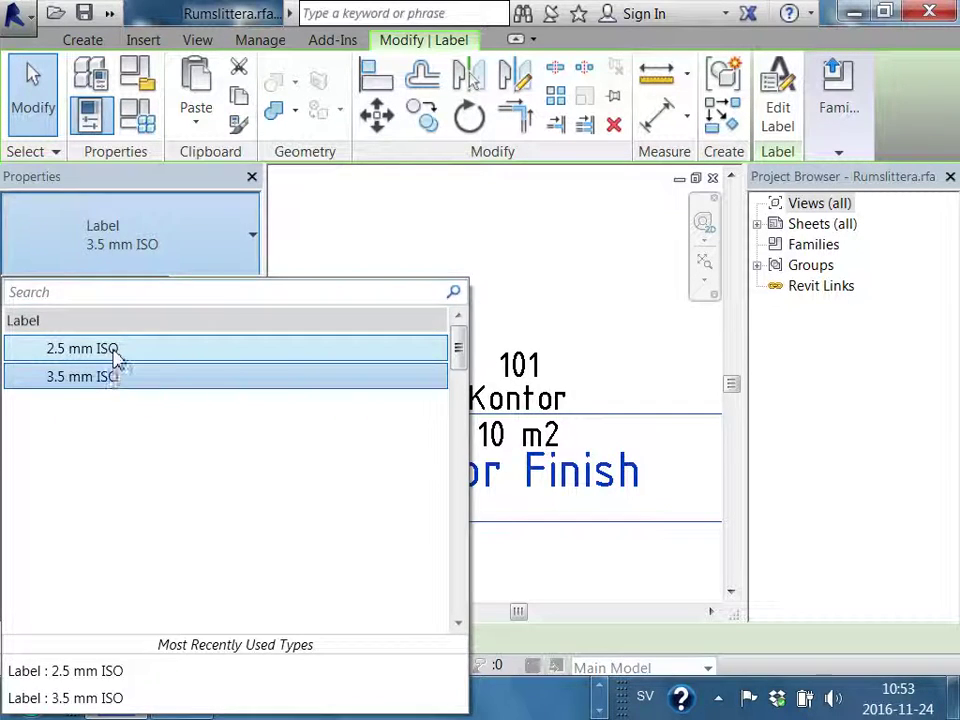
left_click(113, 356)
left_click(536, 285)
scroll(536, 288, "down", 2)
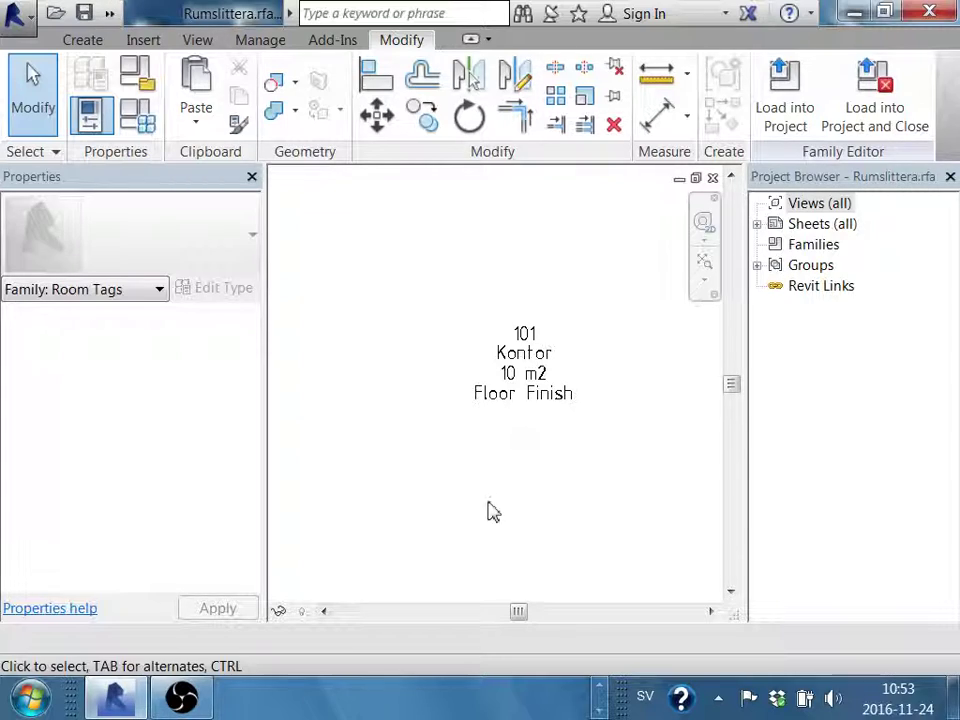
Load the tag into the project, overwriting the existing version, and check the 104 Badrum tag.
left_click(768, 110)
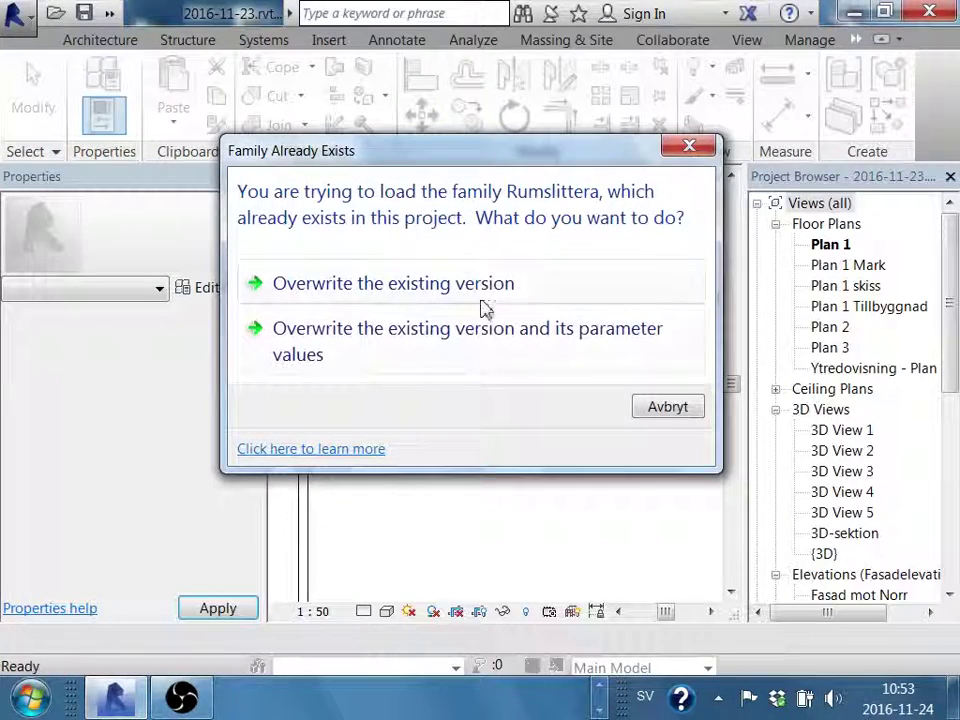
left_click(476, 355)
scroll(498, 490, "up", 2)
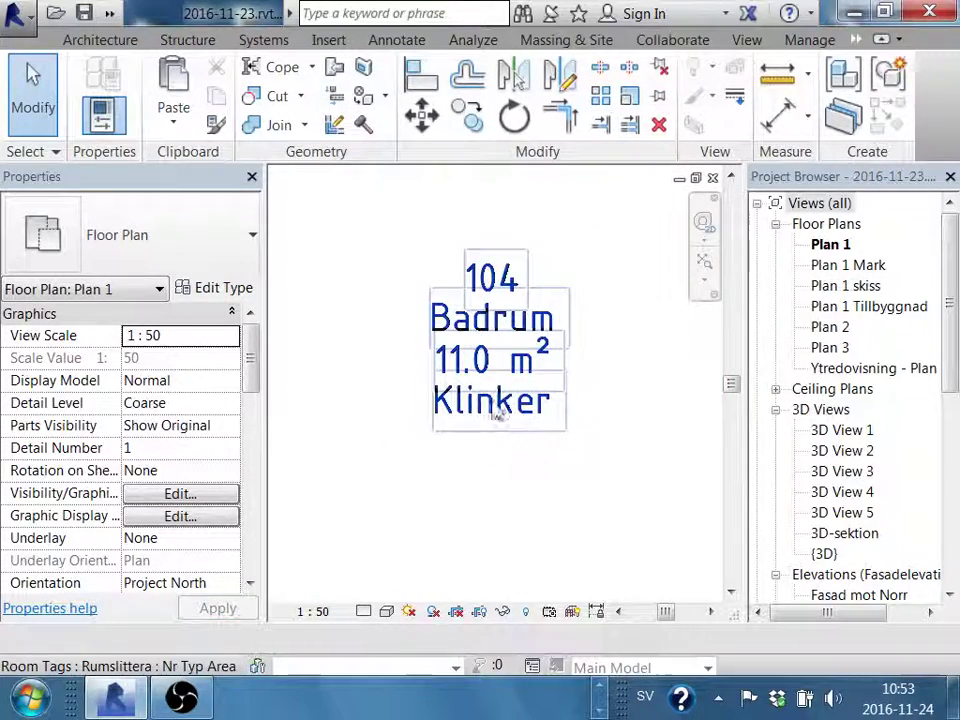
left_click(497, 413)
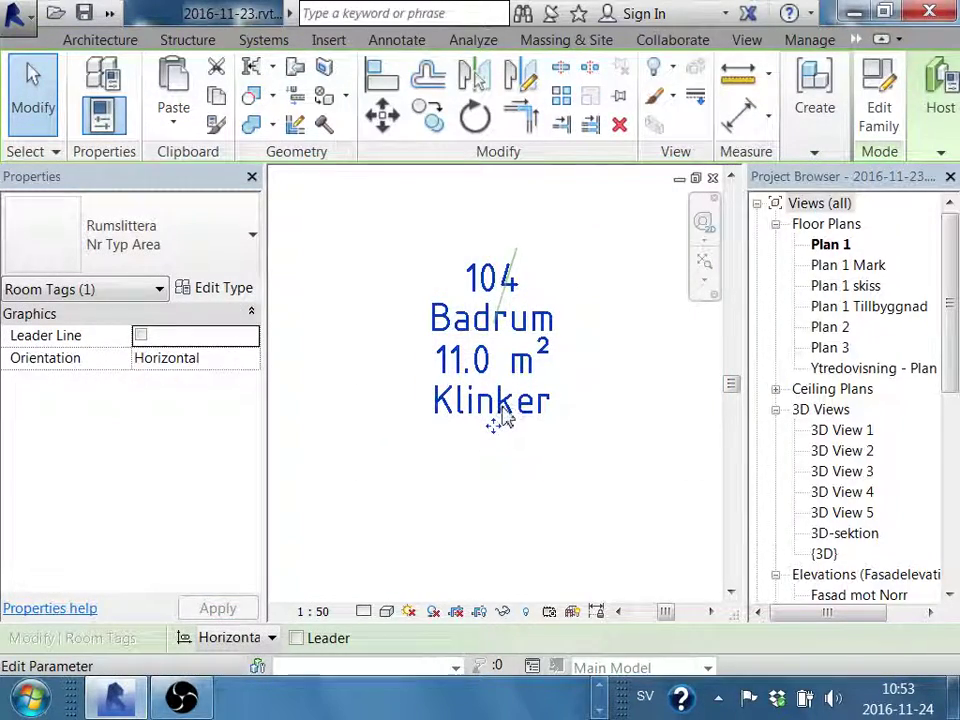
scroll(499, 413, "down", 5)
scroll(510, 413, "down", 5)
scroll(535, 456, "down", 3)
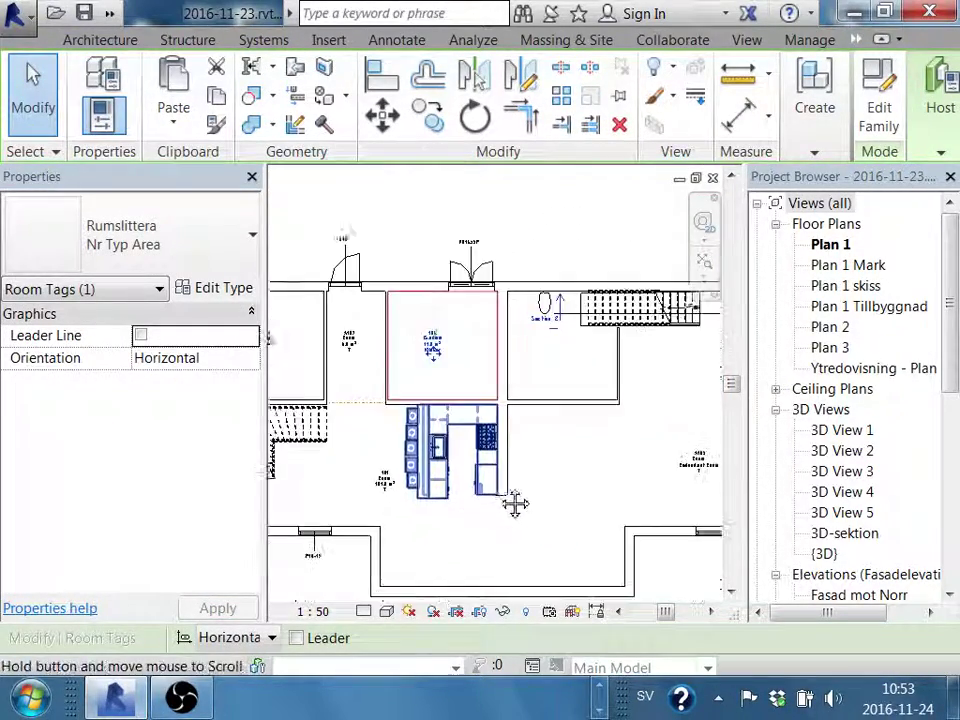
scroll(514, 503, "down", 2)
scroll(518, 518, "down", 2)
scroll(450, 482, "up", 2)
scroll(417, 520, "up", 4)
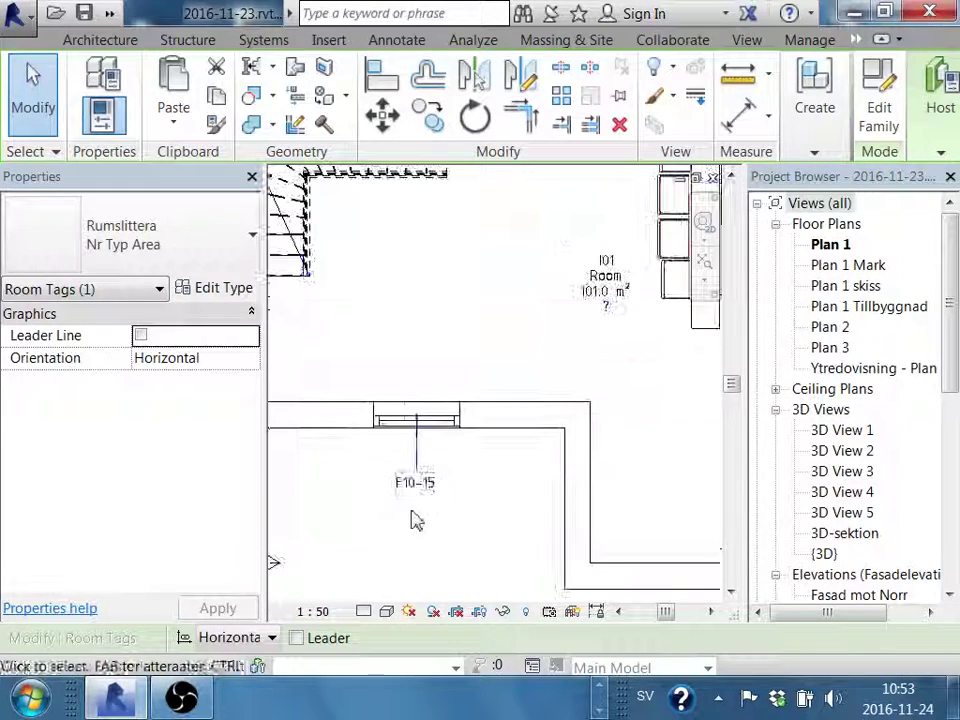
Inspect the F10-15 window tag, then move the view to the bathroom door tag.
left_click(420, 488)
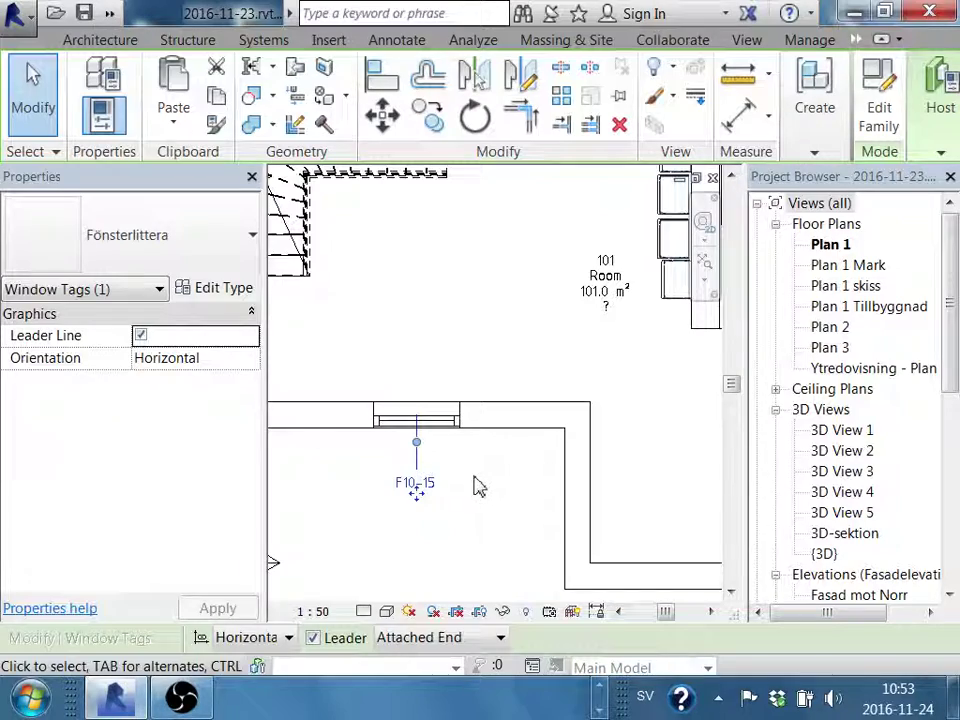
left_click(480, 530)
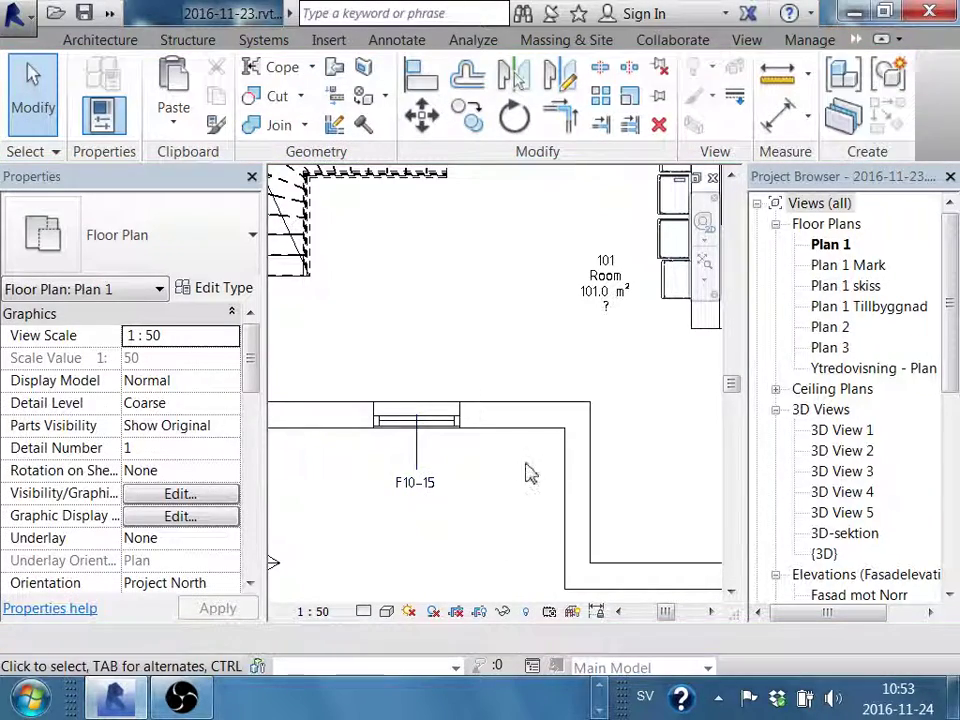
scroll(533, 482, "down", 2)
middle_click_drag(537, 492, 501, 514)
scroll(489, 510, "down", 2)
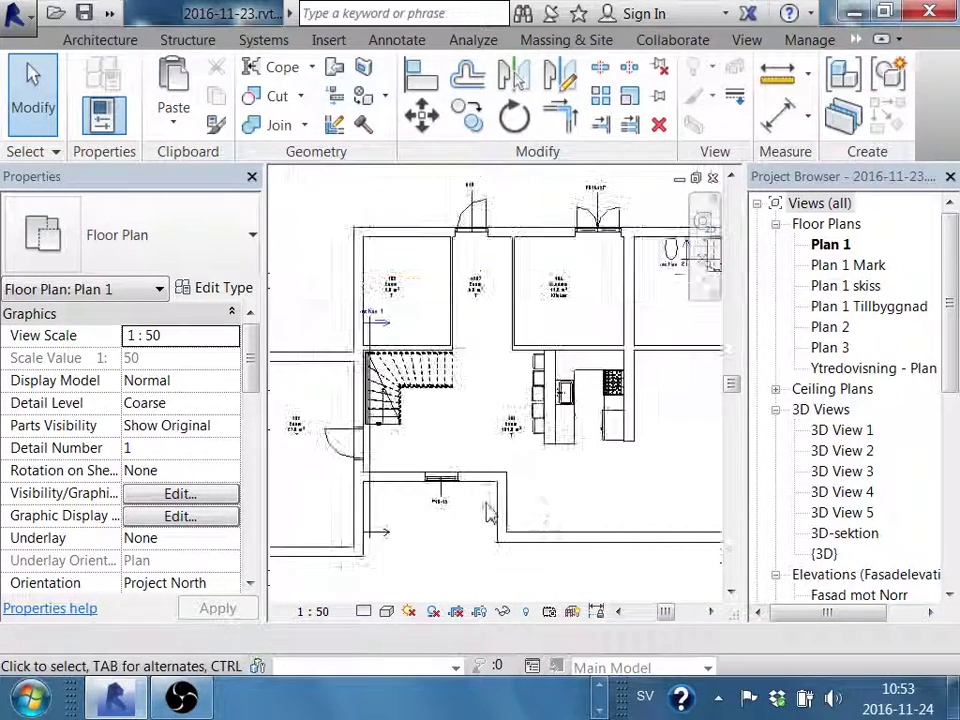
middle_click_drag(594, 549, 458, 460)
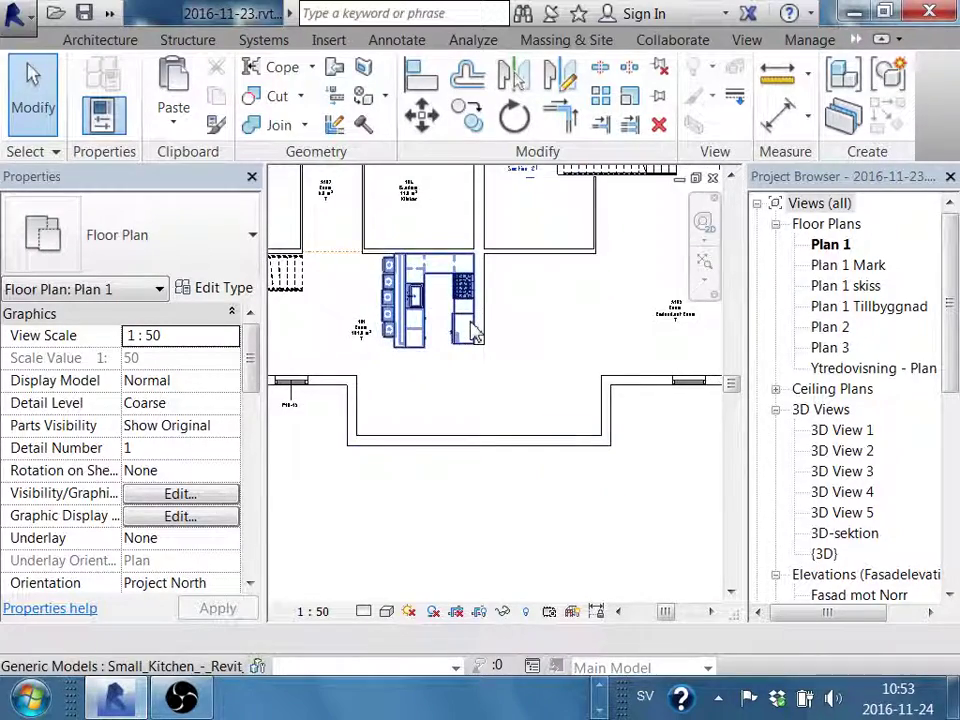
middle_click_drag(470, 332, 530, 493)
scroll(595, 413, "up", 1)
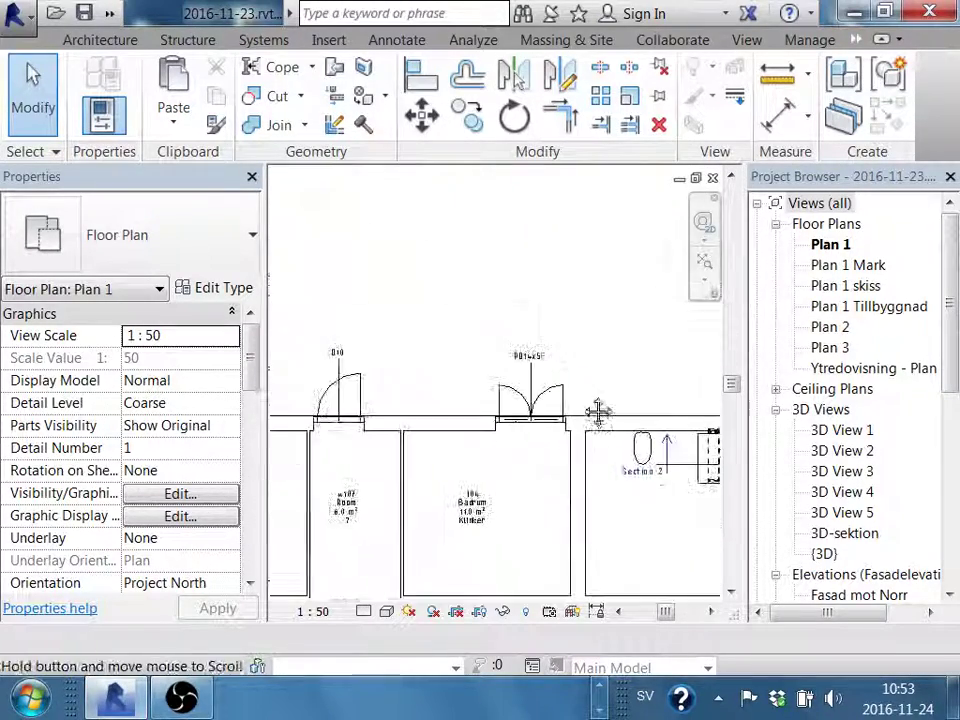
scroll(574, 411, "up", 2)
scroll(555, 398, "up", 2)
Turn off the PD14x5F door tag's leader line and move the tag slightly lower.
left_click(510, 332)
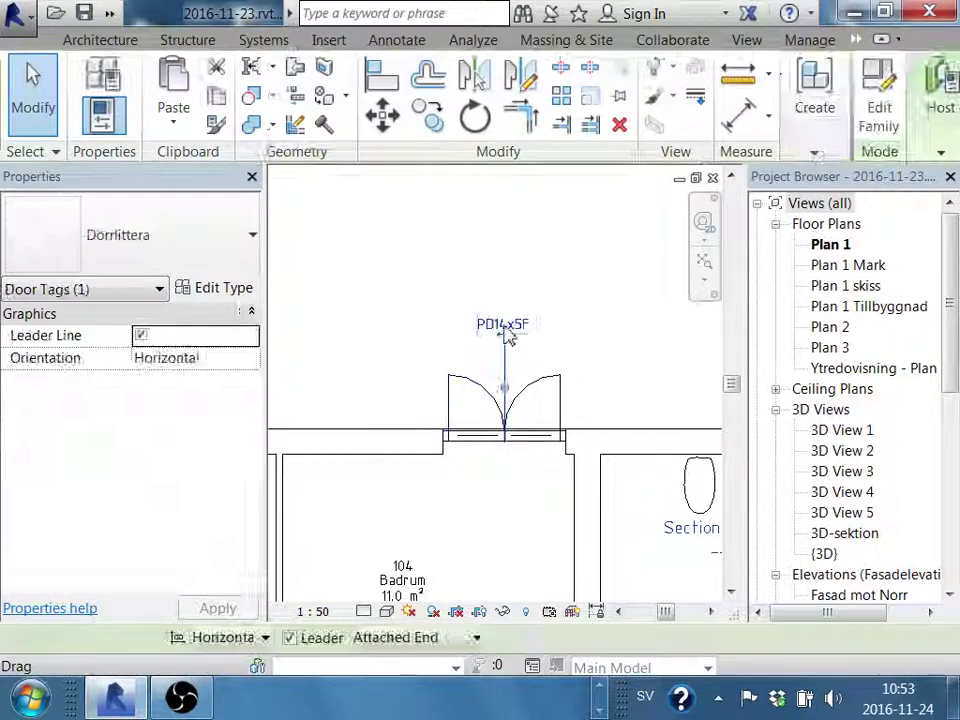
left_click(141, 336)
middle_click_drag(530, 389, 592, 385)
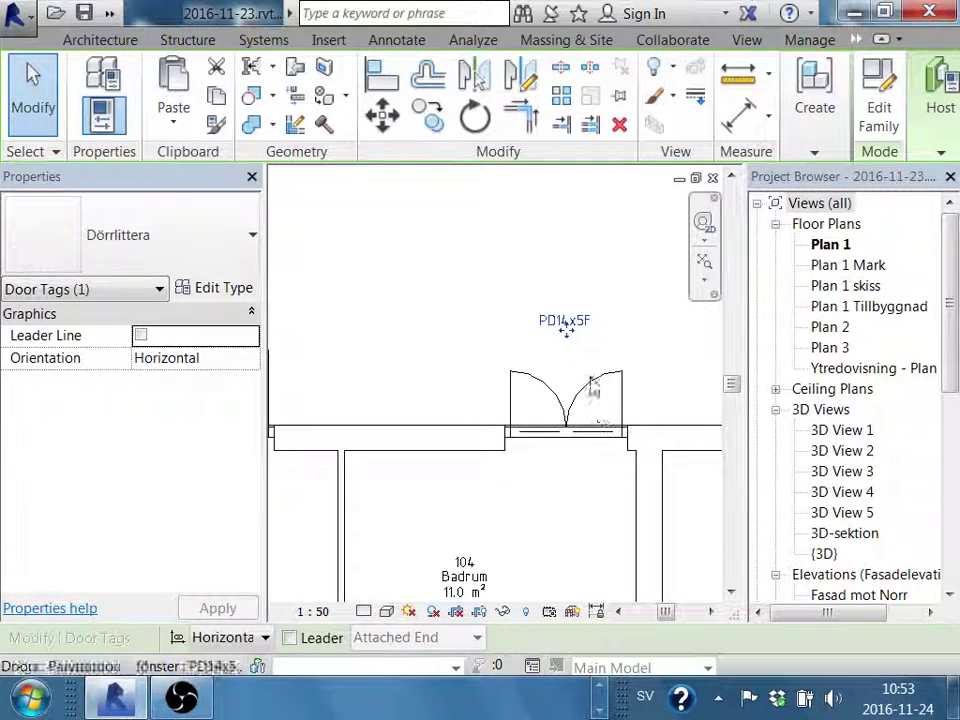
left_click_drag(570, 340, 570, 368)
left_click(592, 366)
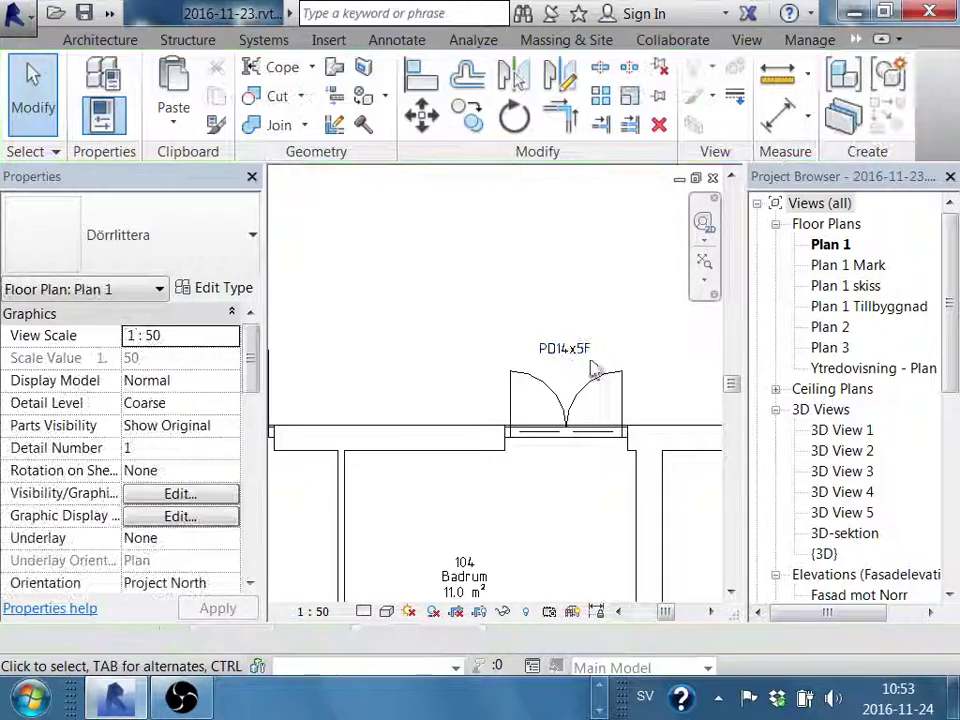
Try the Innerdörr - standard D10 type on the bathroom door, then undo it.
left_click(607, 390)
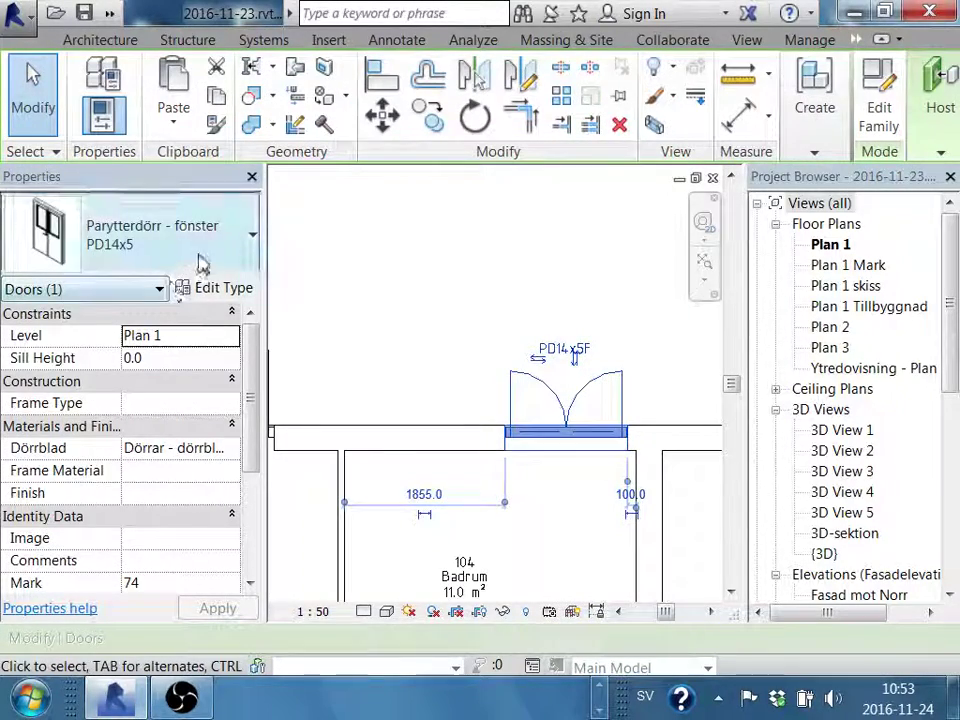
left_click(257, 265)
scroll(180, 443, "up", 2)
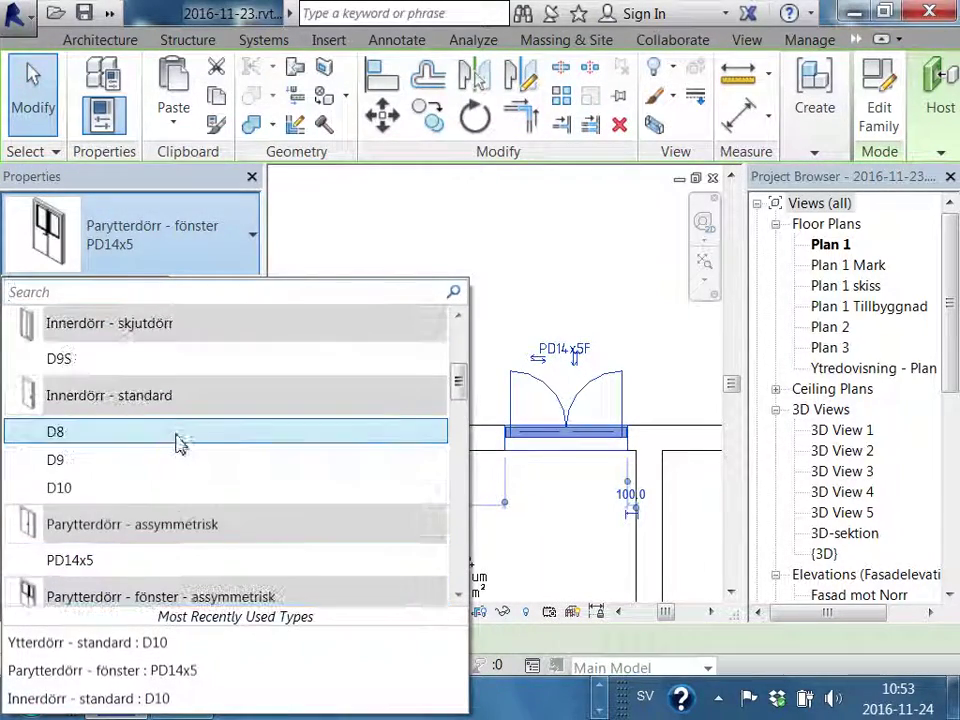
left_click(131, 492)
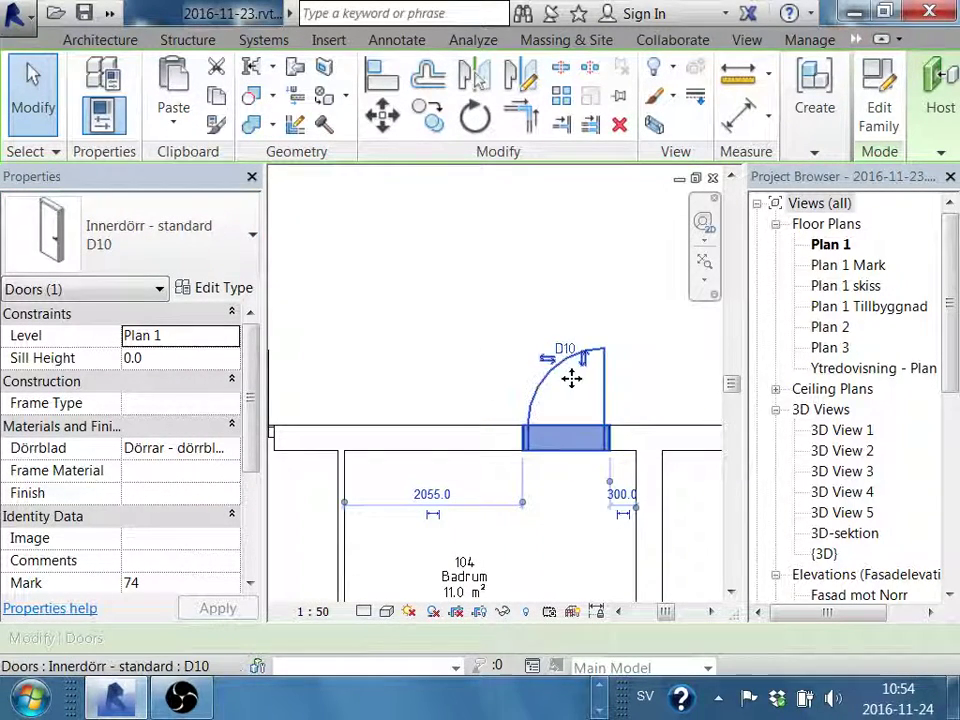
left_click(445, 390)
key("ctrl+z")
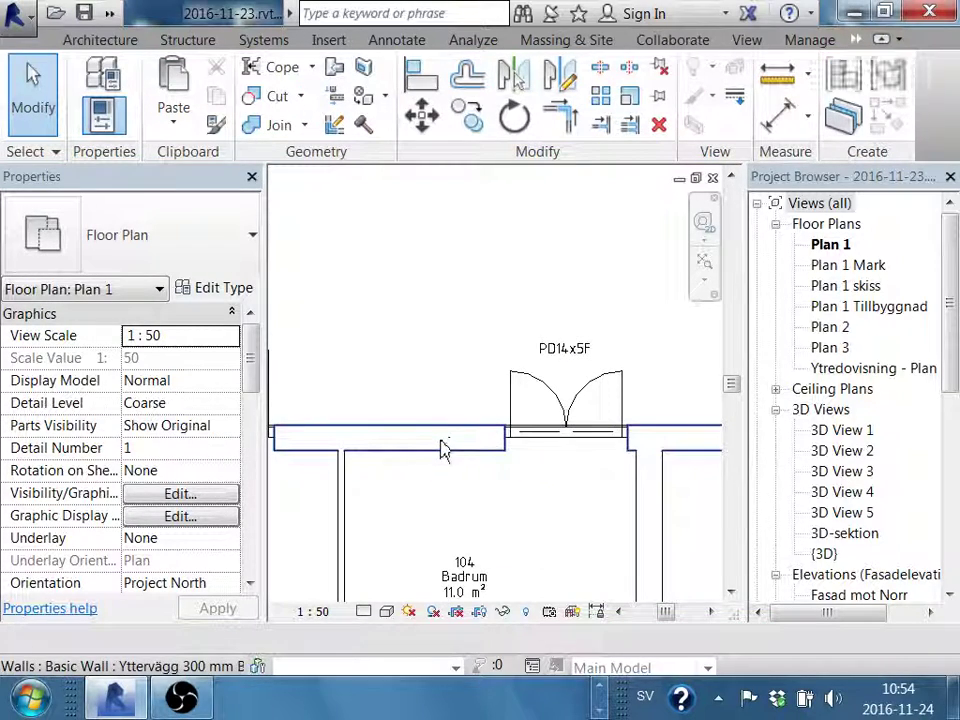
Check that the PD14x5F tag and the bathroom door are unchanged.
left_click(555, 354)
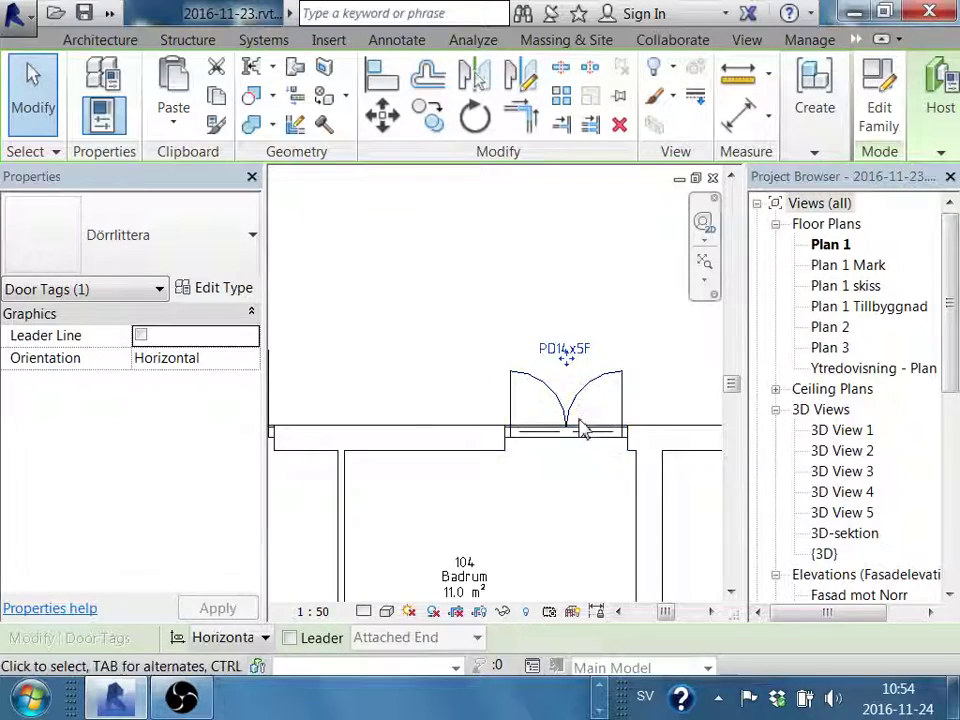
middle_click_drag(580, 428, 516, 418)
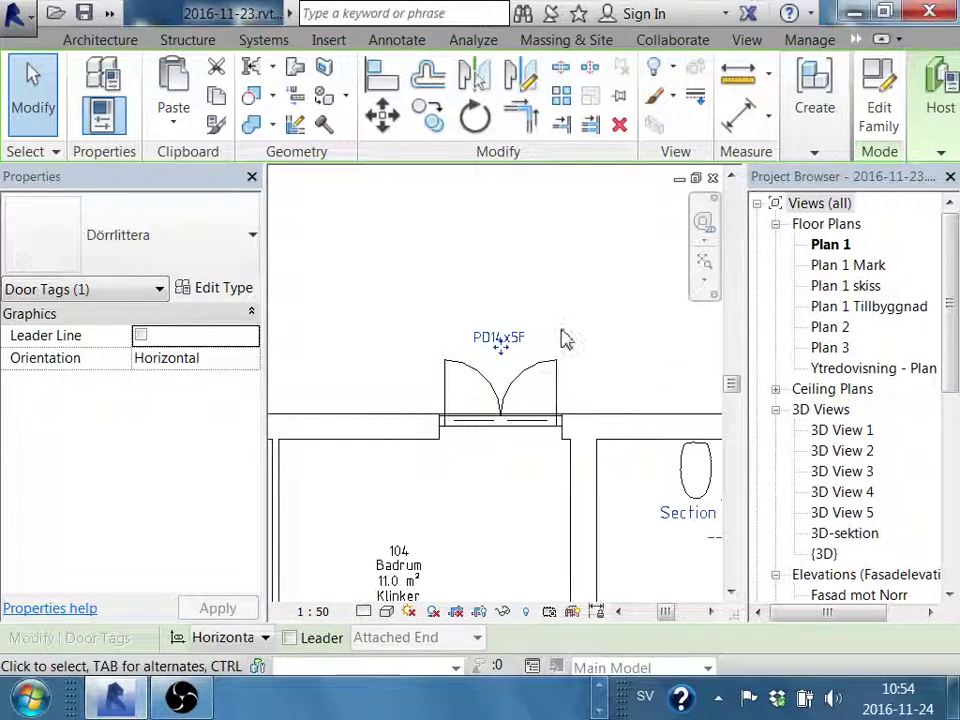
left_click(565, 377)
left_click(564, 379)
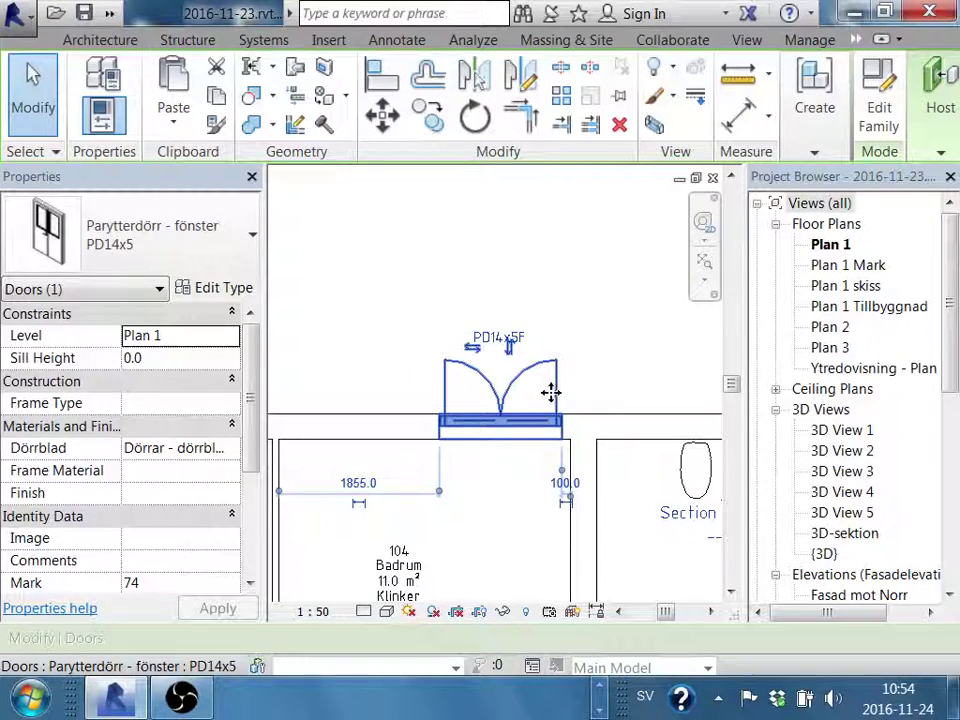
left_click(600, 315)
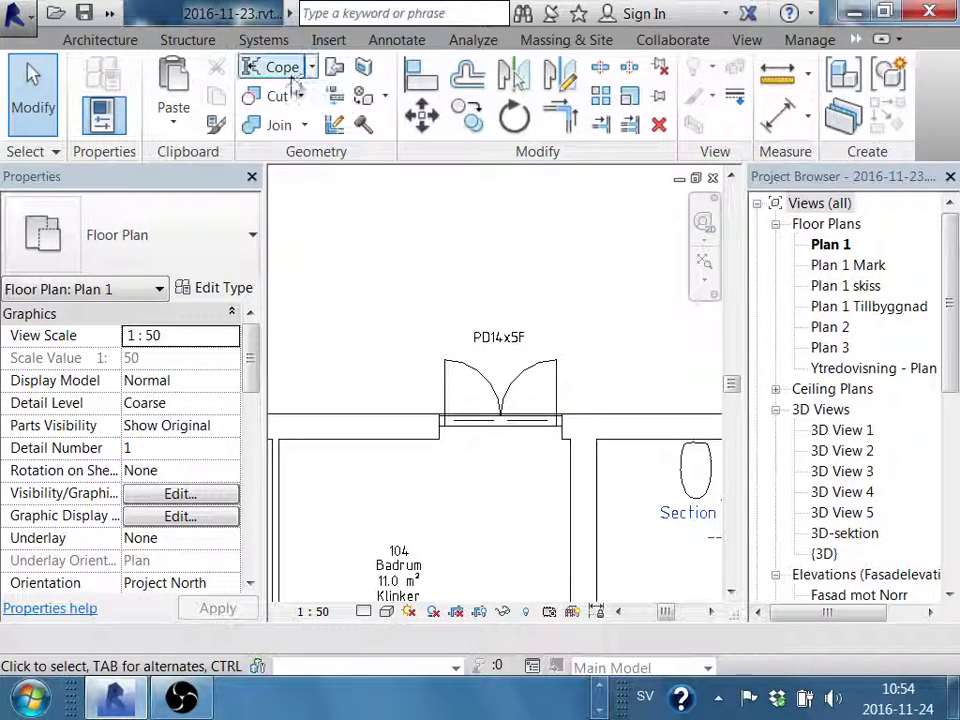
Place a 'PD15' text note just above the PD14x5F door tag.
left_click(397, 40)
left_click(407, 66)
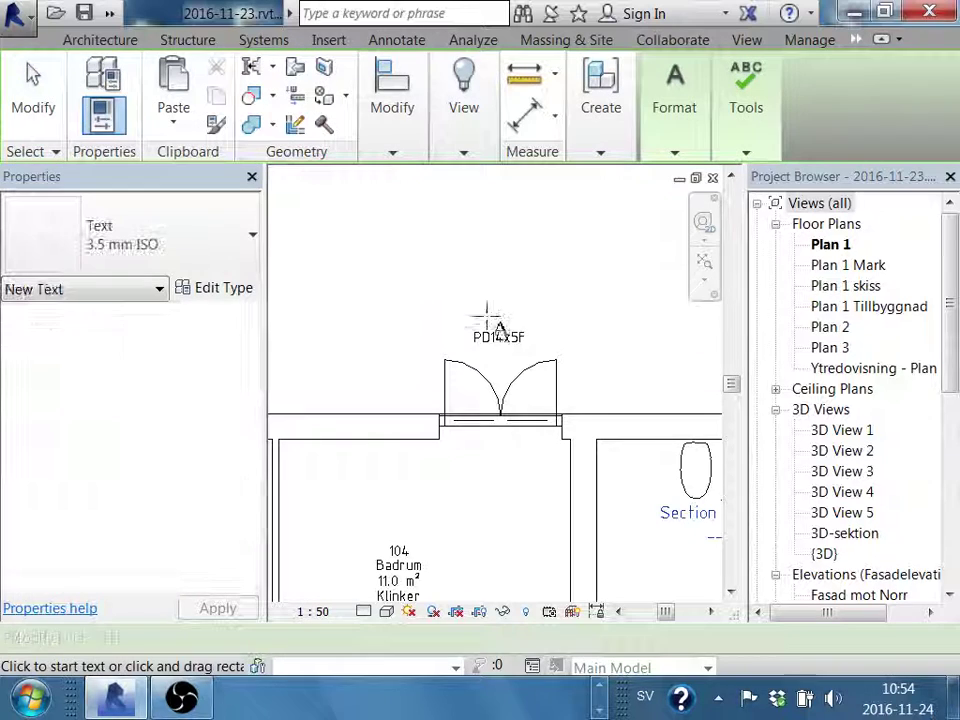
left_click(468, 282)
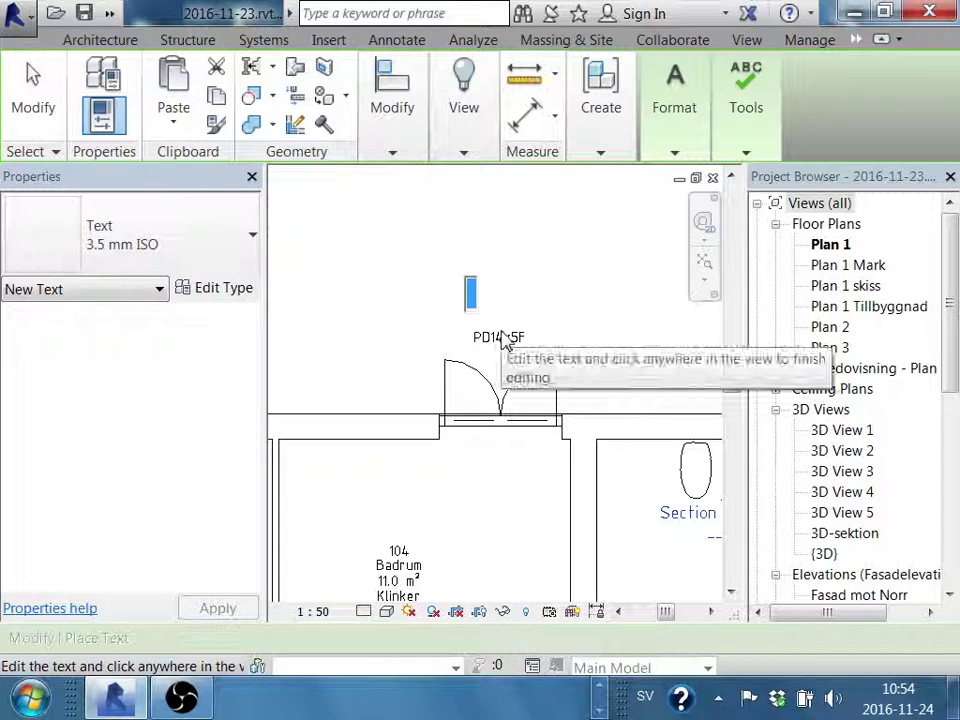
type("D")
key("BackSpace")
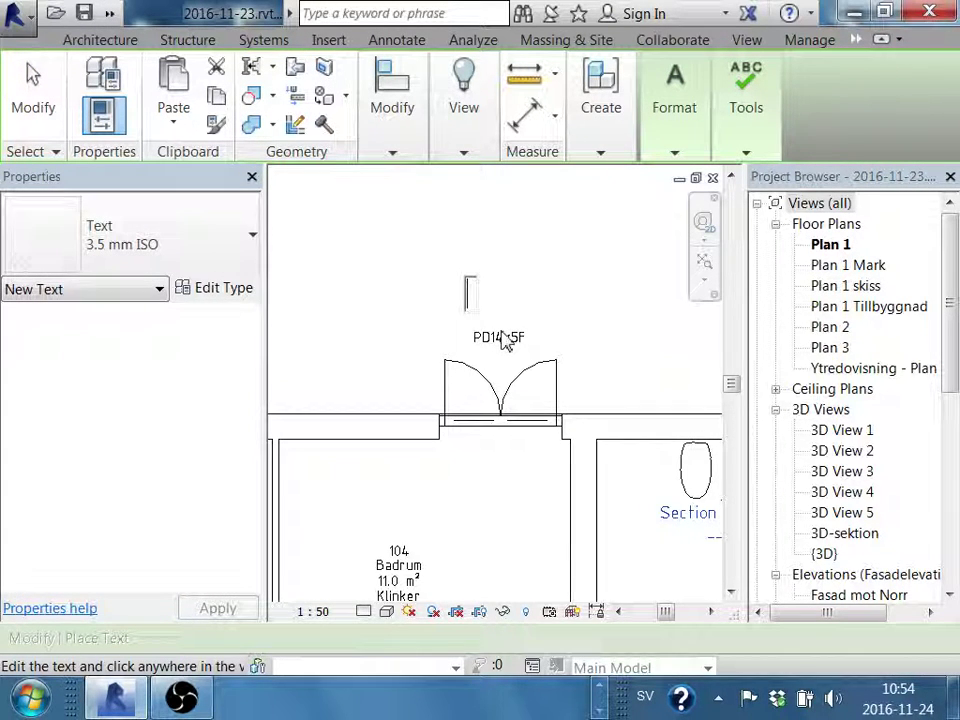
key("BackSpace")
type("Pr")
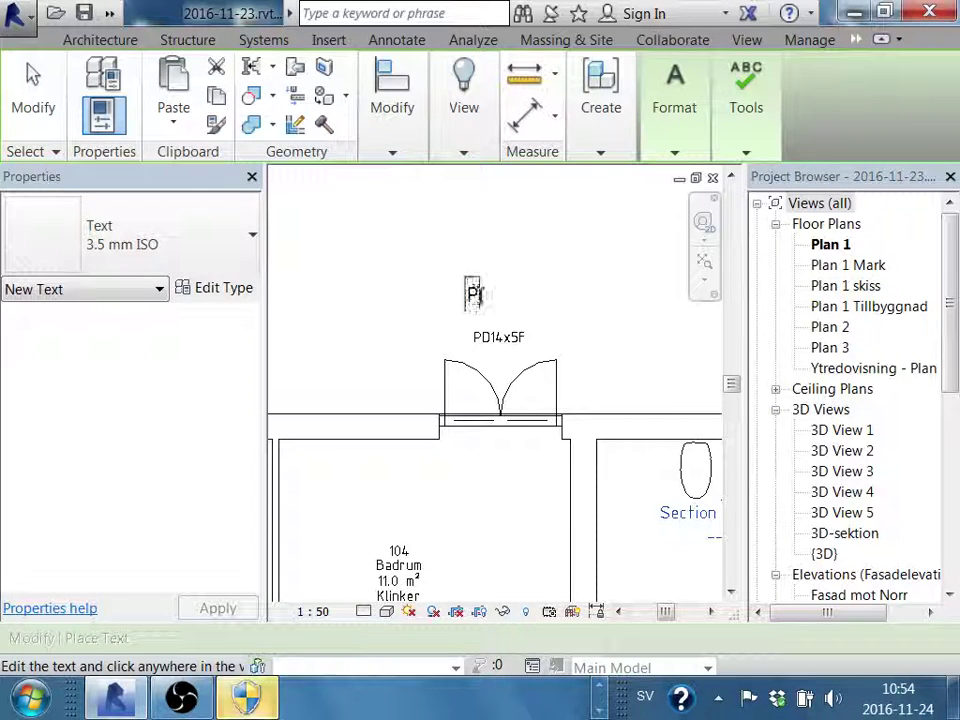
type("D15")
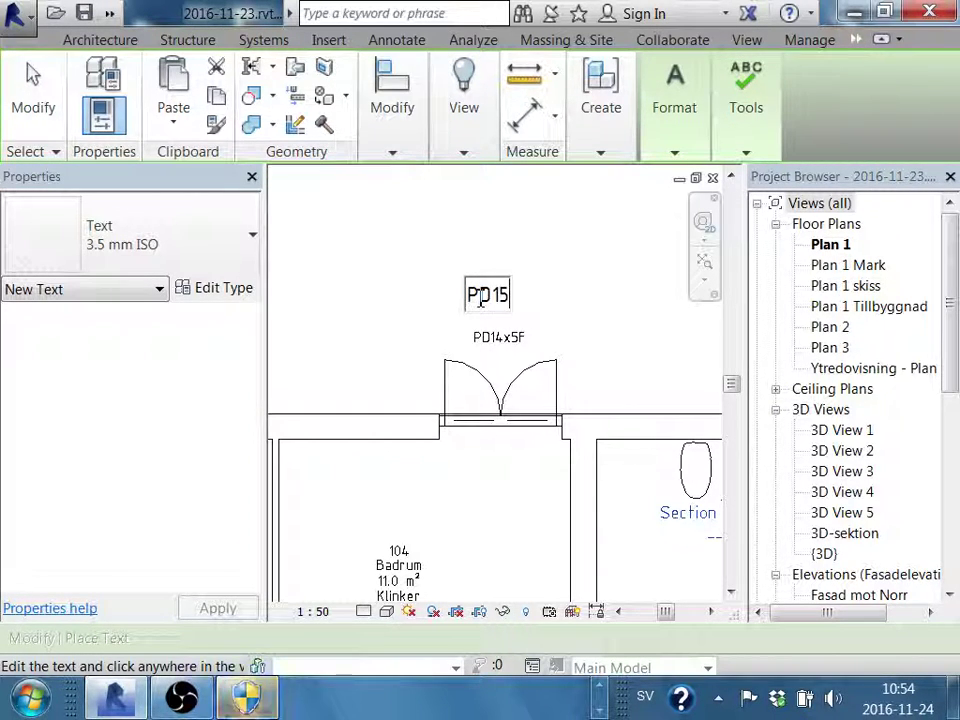
left_click(594, 349)
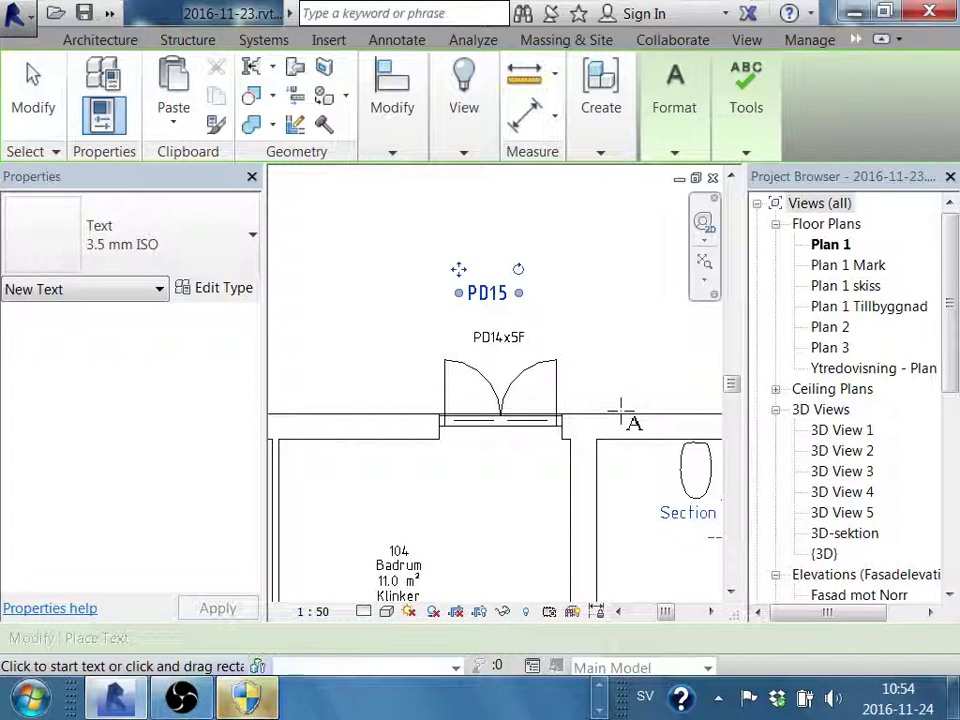
key("Escape")
key("Escape")
left_click(550, 379)
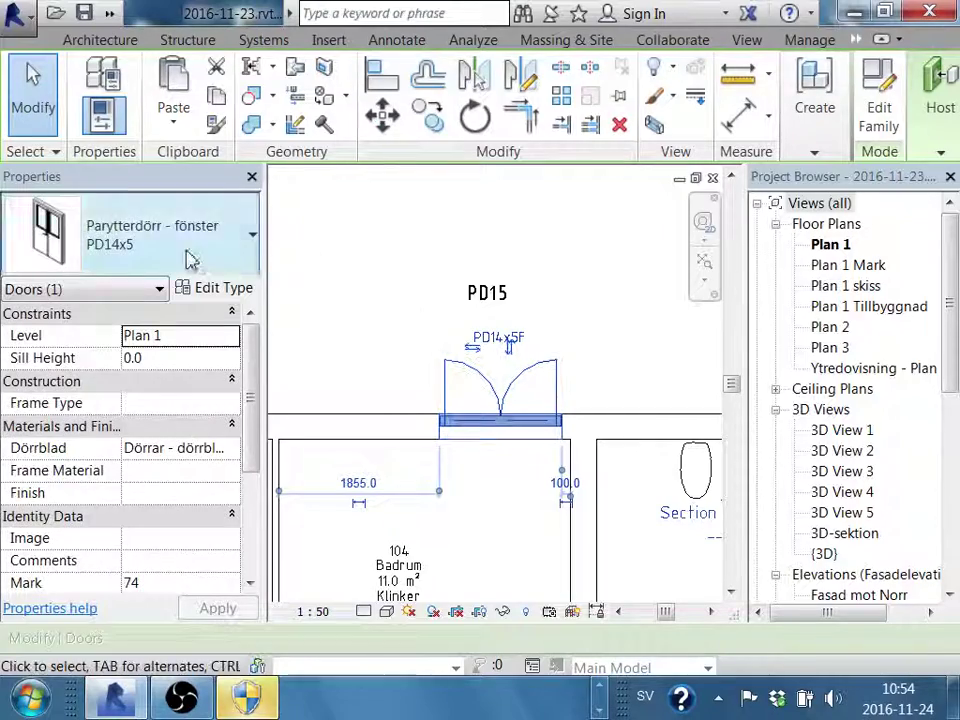
Try the Takskjutport 4250 type on the bathroom door, then revert to PD14x5.
left_click(187, 253)
scroll(135, 538, "down", 2)
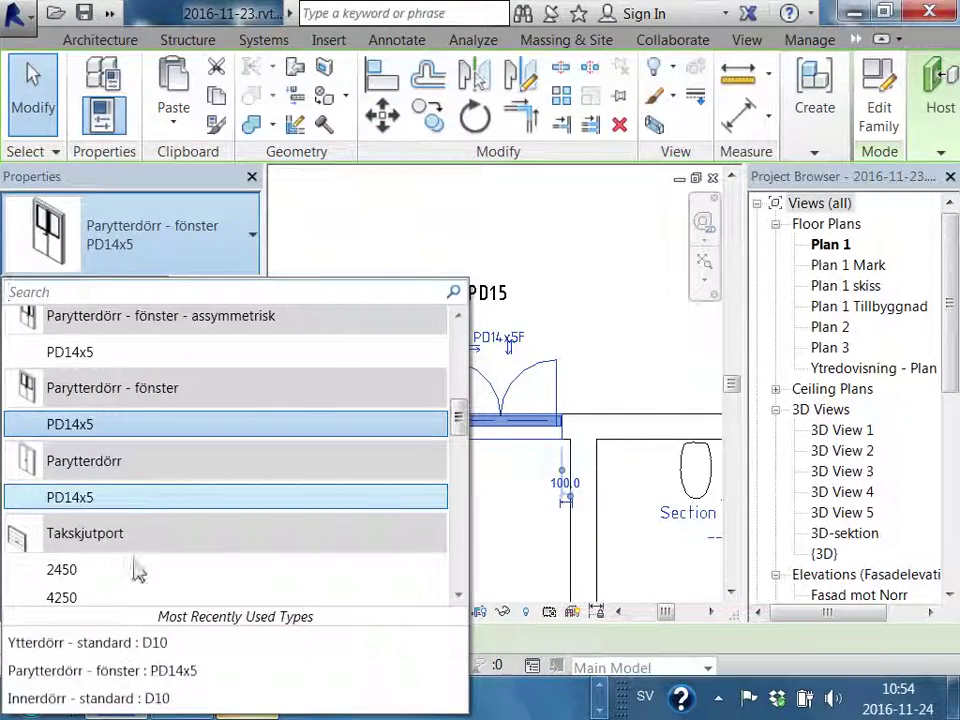
left_click(122, 600)
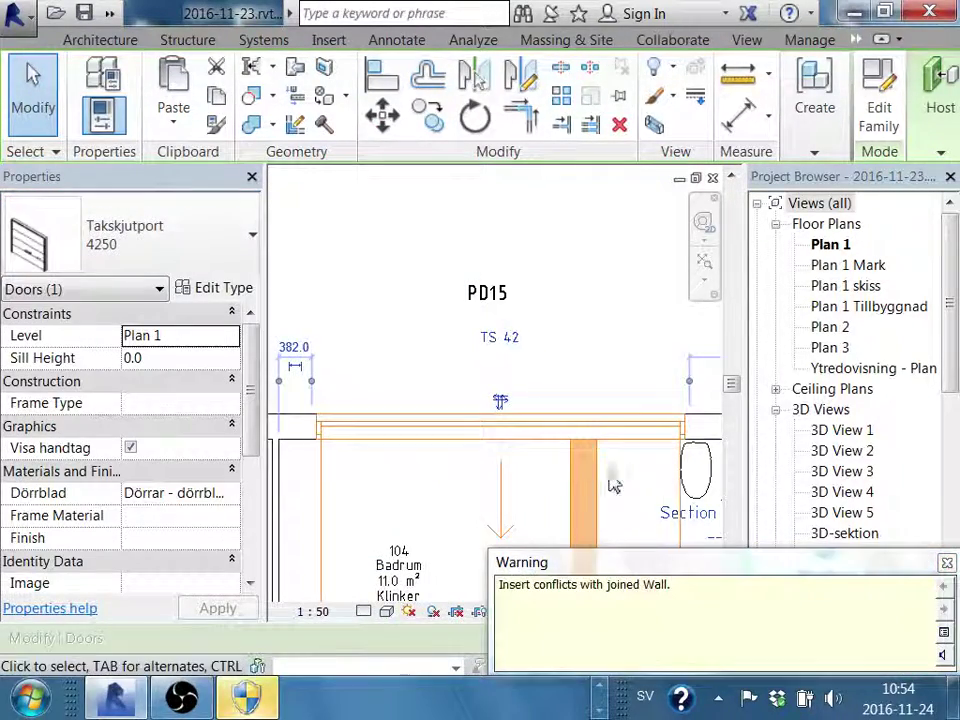
scroll(583, 321, "down", 2)
scroll(553, 315, "down", 1)
scroll(557, 446, "up", 2)
scroll(550, 450, "up", 1)
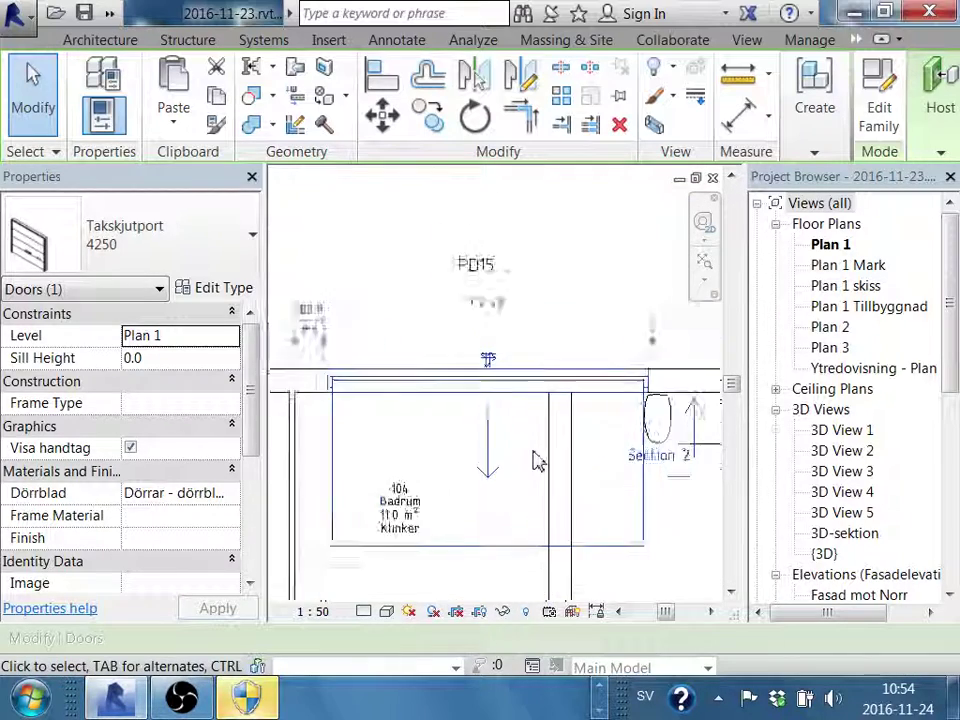
scroll(540, 454, "up", 2)
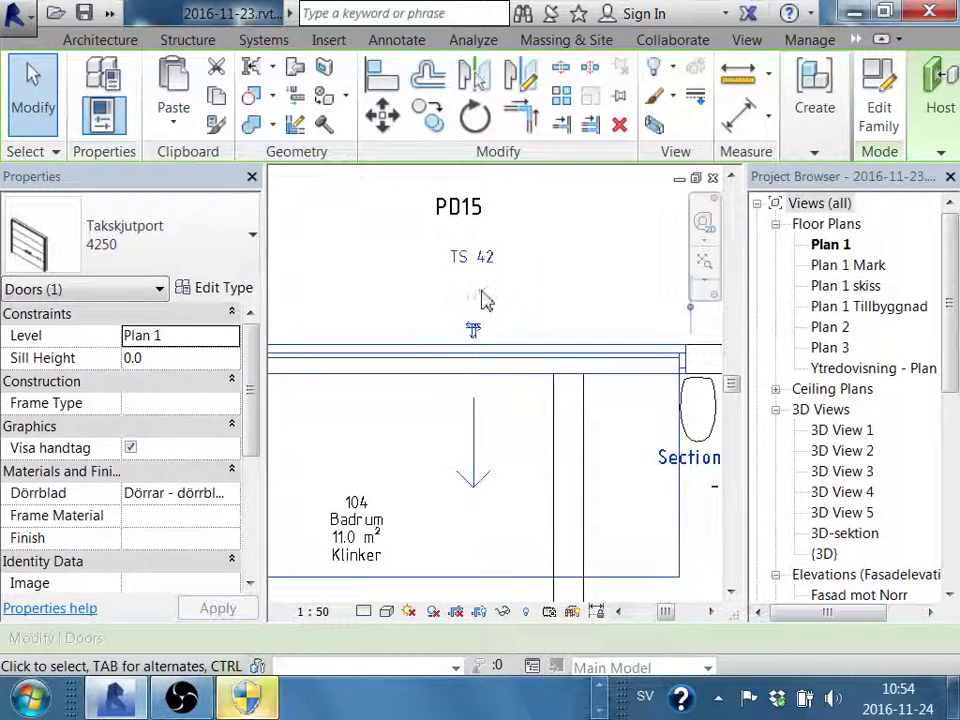
scroll(503, 300, "down", 2)
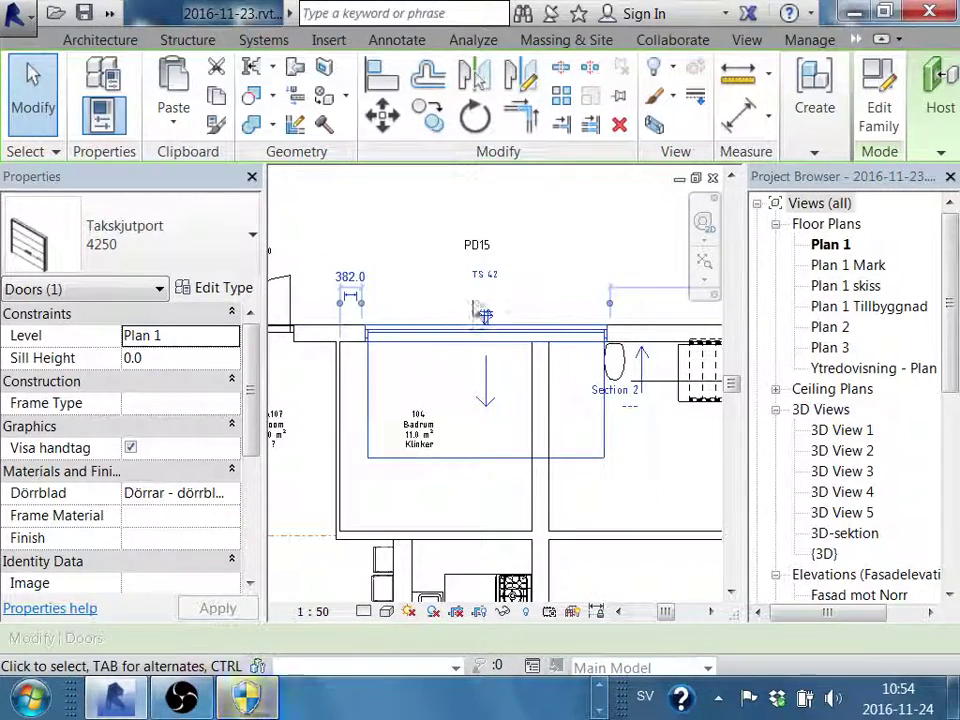
scroll(483, 315, "up", 1)
scroll(508, 300, "up", 1)
scroll(484, 294, "up", 1)
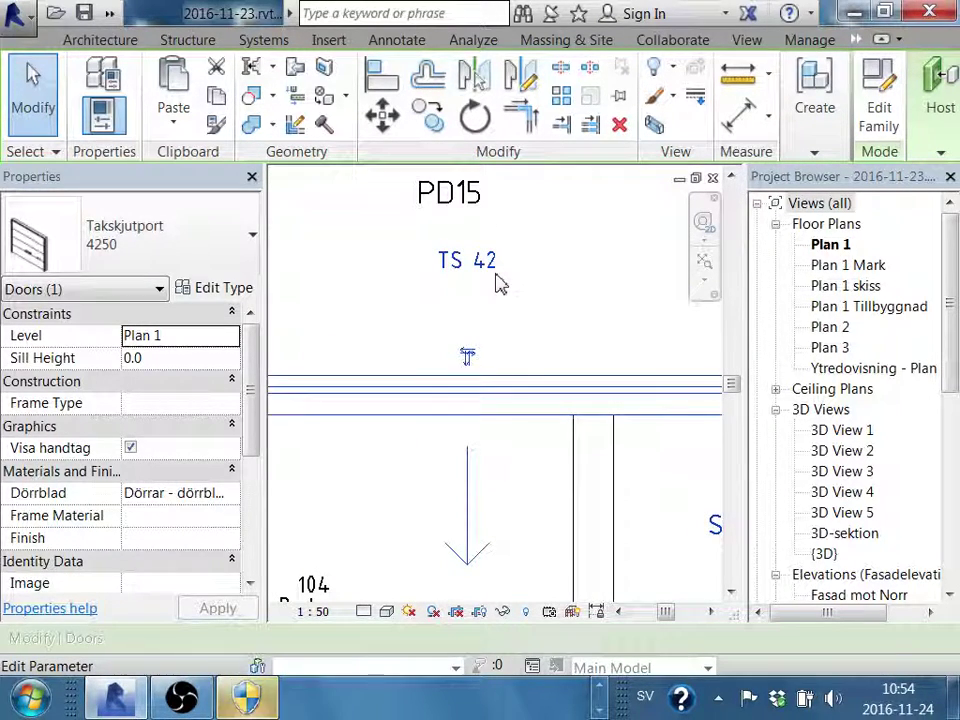
scroll(498, 284, "down", 1)
Delete the PD15 text note.
left_click(497, 295)
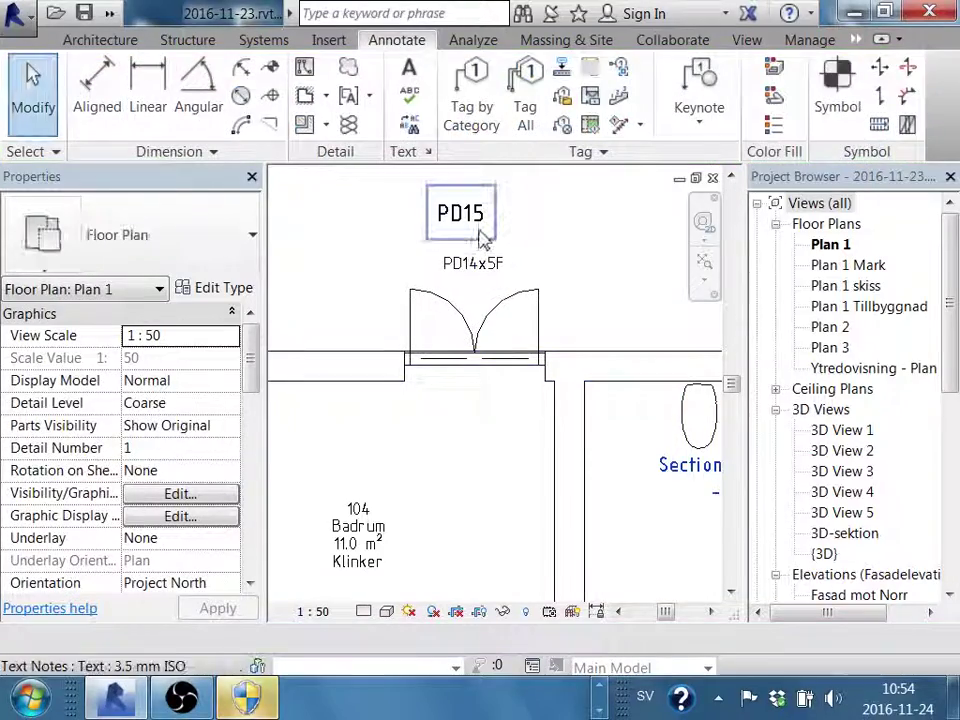
left_click(483, 238)
key("Delete")
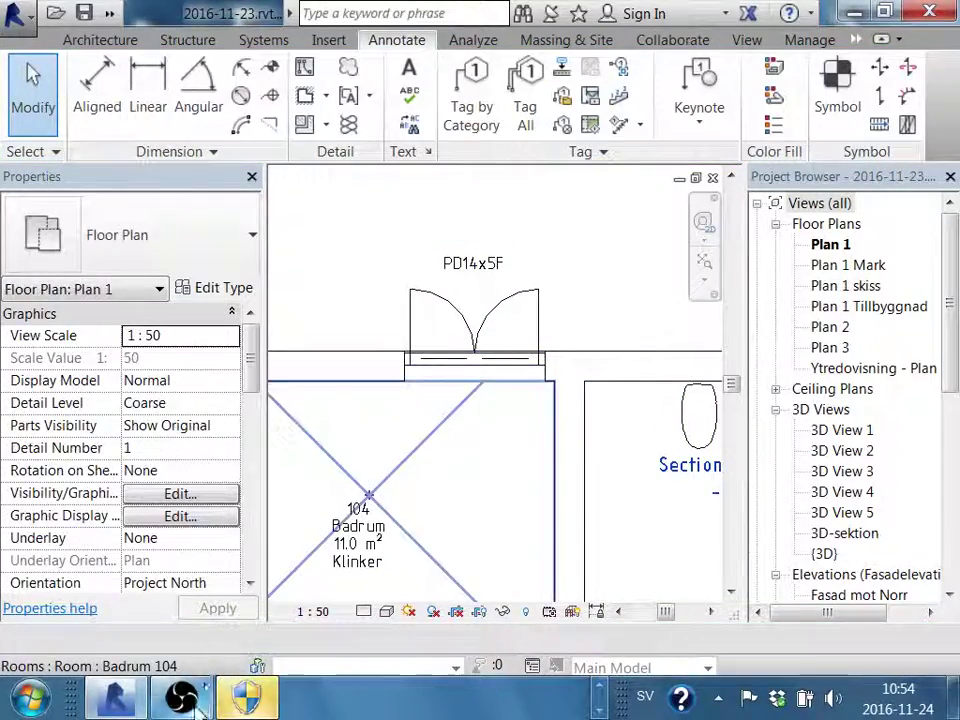